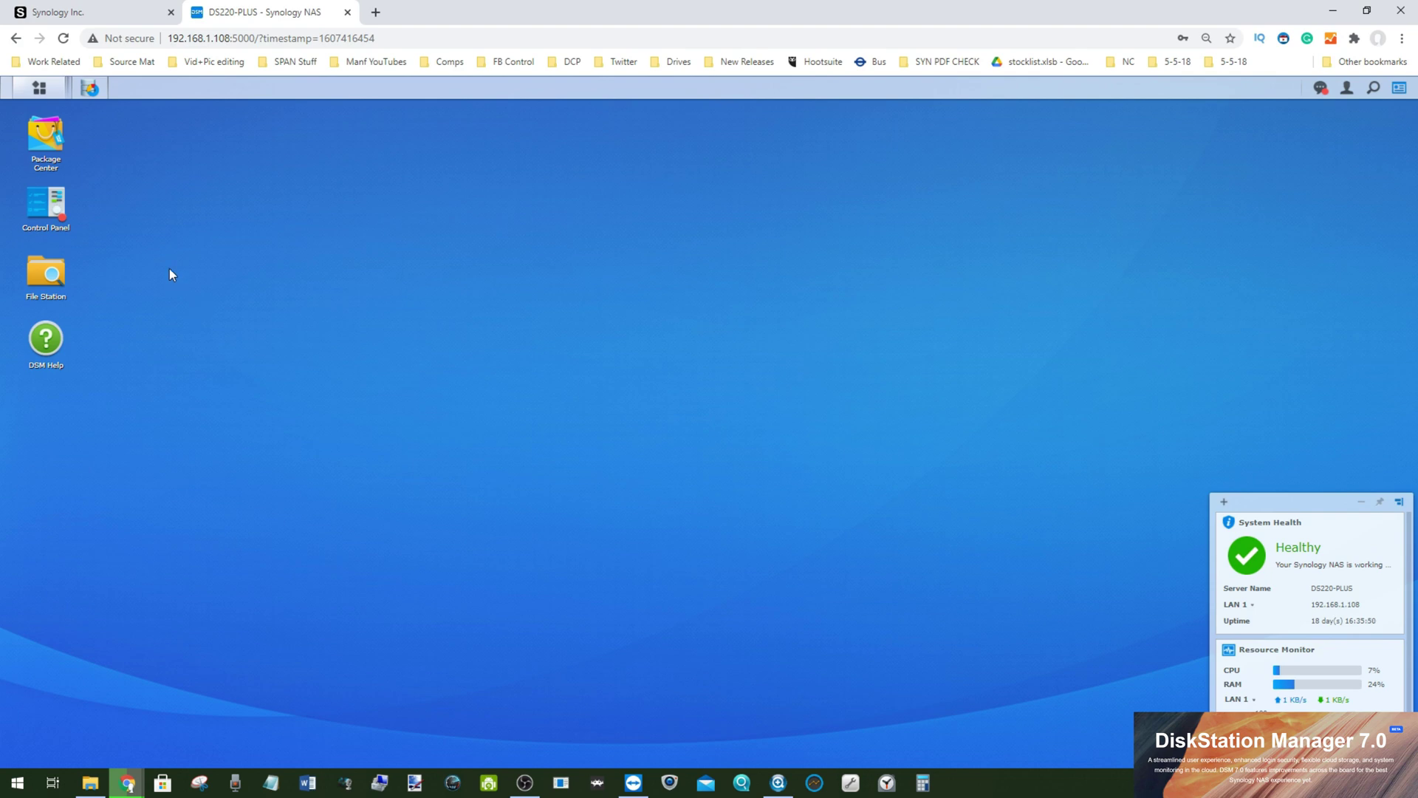
Step: Switch from the DSM desktop to the browser tab showing Synology's DSM 7.0 Beta page
left_click(81, 11)
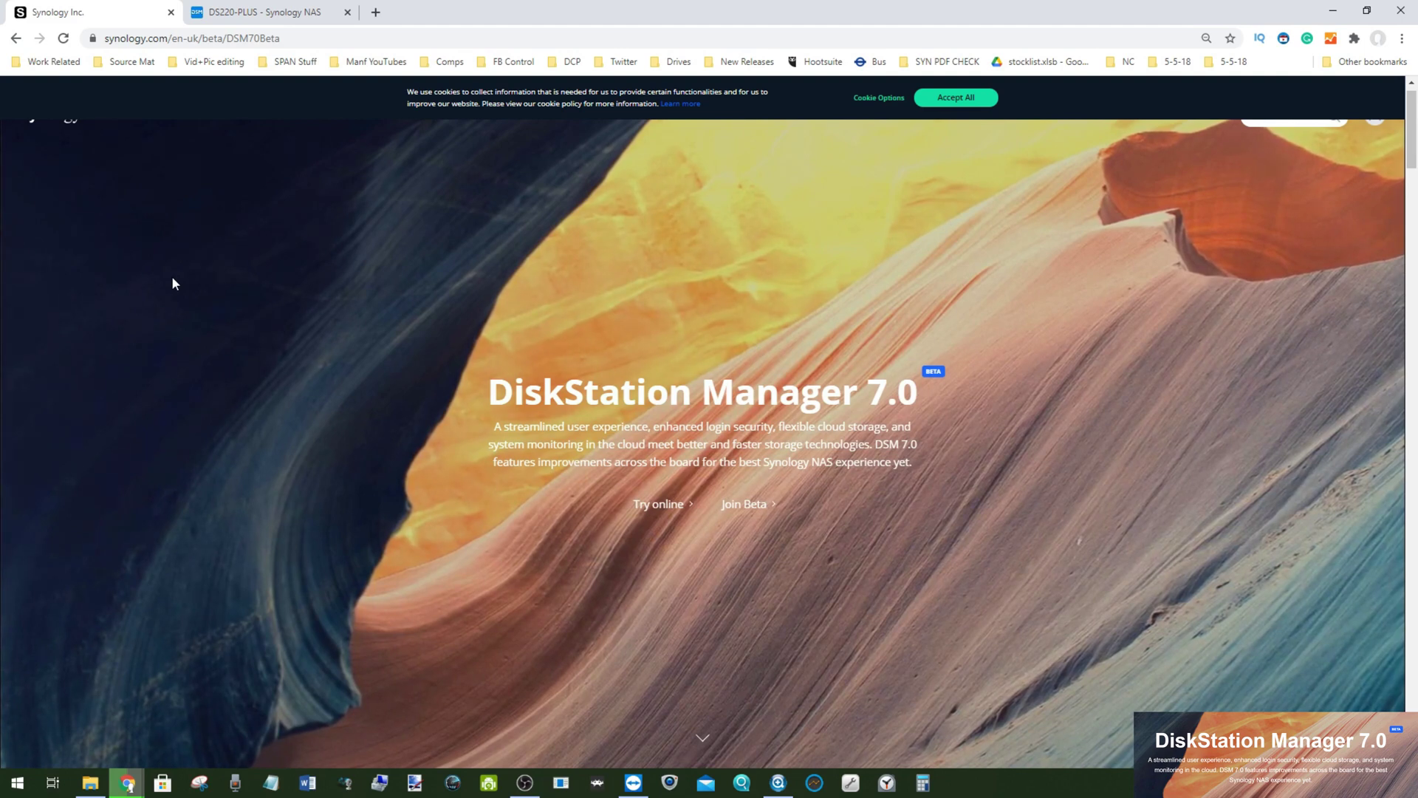
Step: Accept all cookies on Synology's site and open the DSM online demo page
left_click(957, 99)
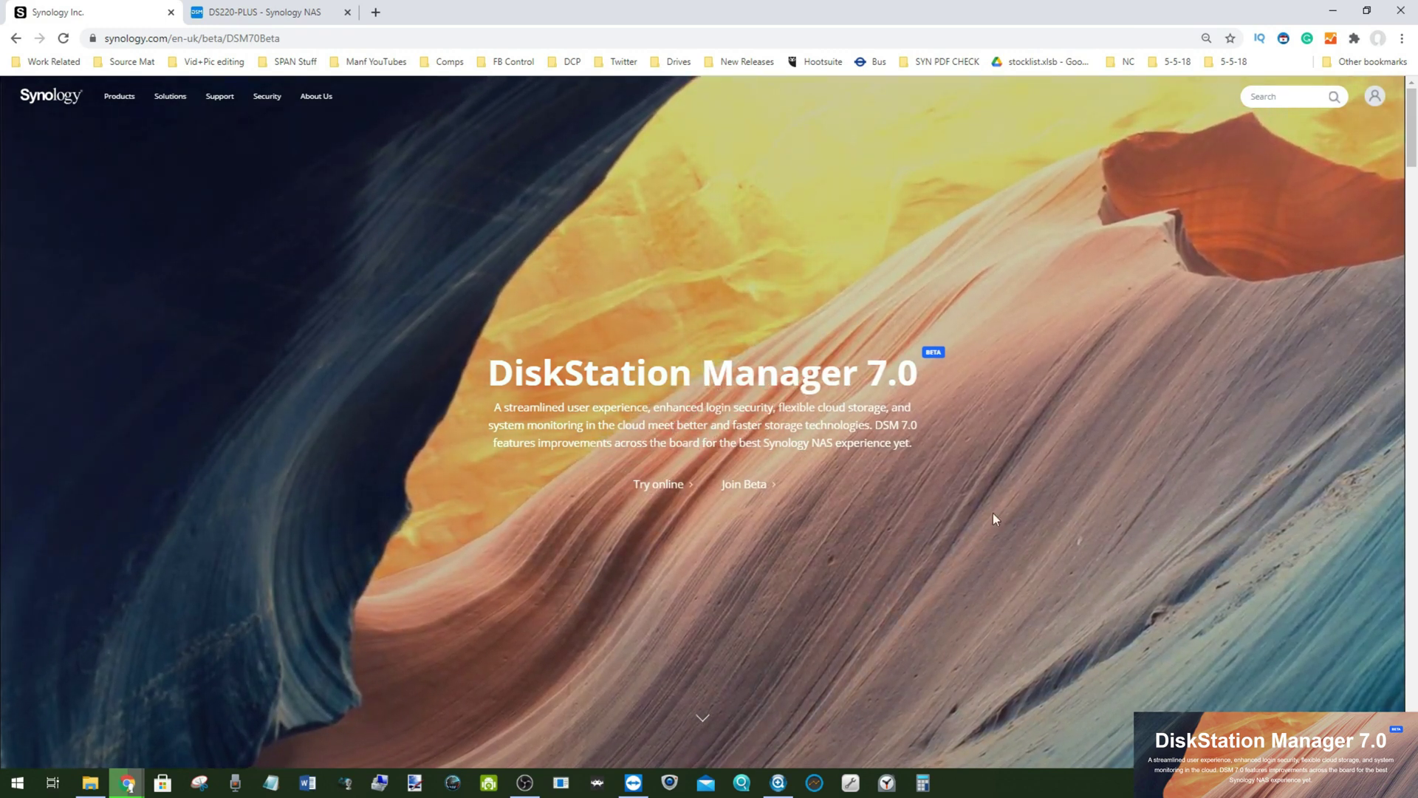
left_click(663, 488)
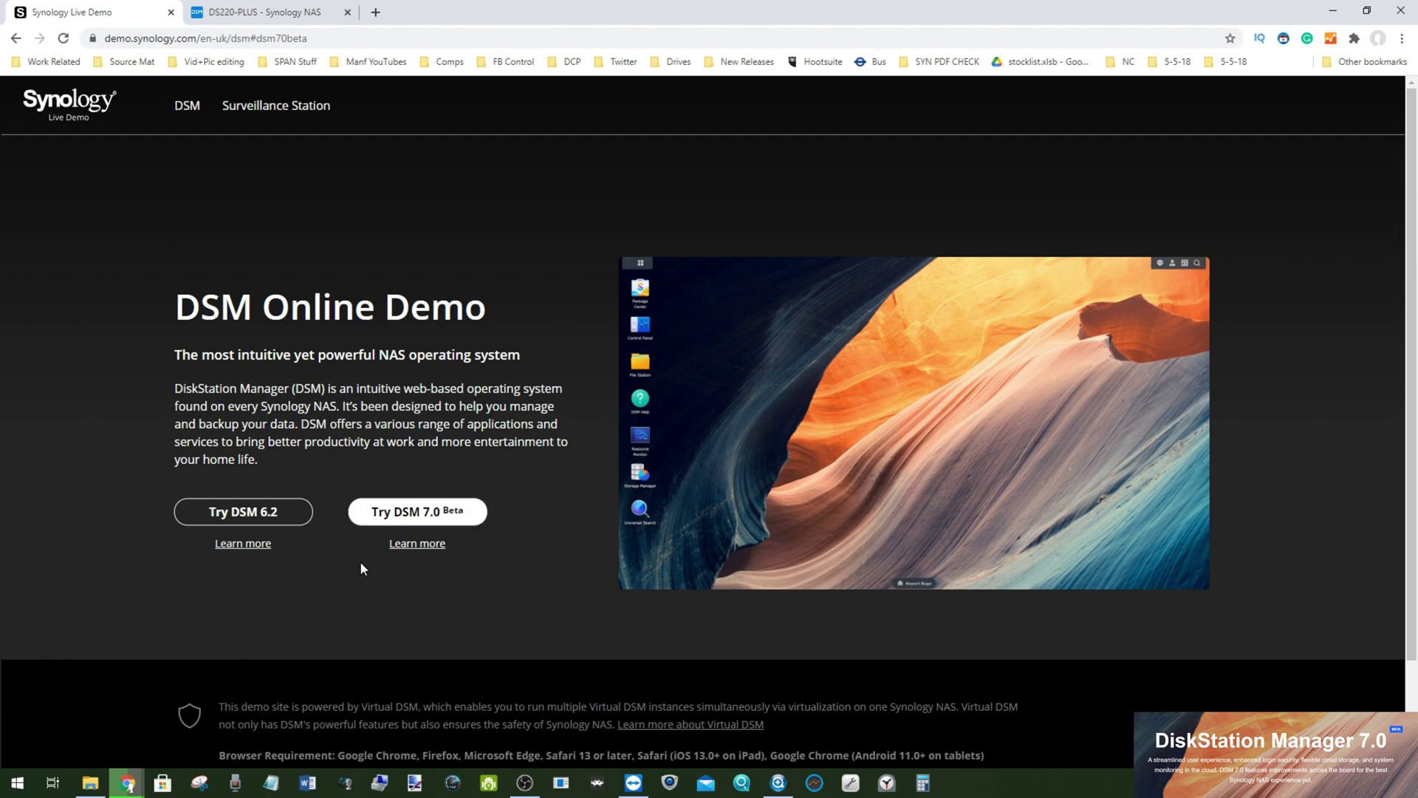
Step: Return to the DSM 7.0 Beta page and open the Join Beta program release notes
left_click(13, 41)
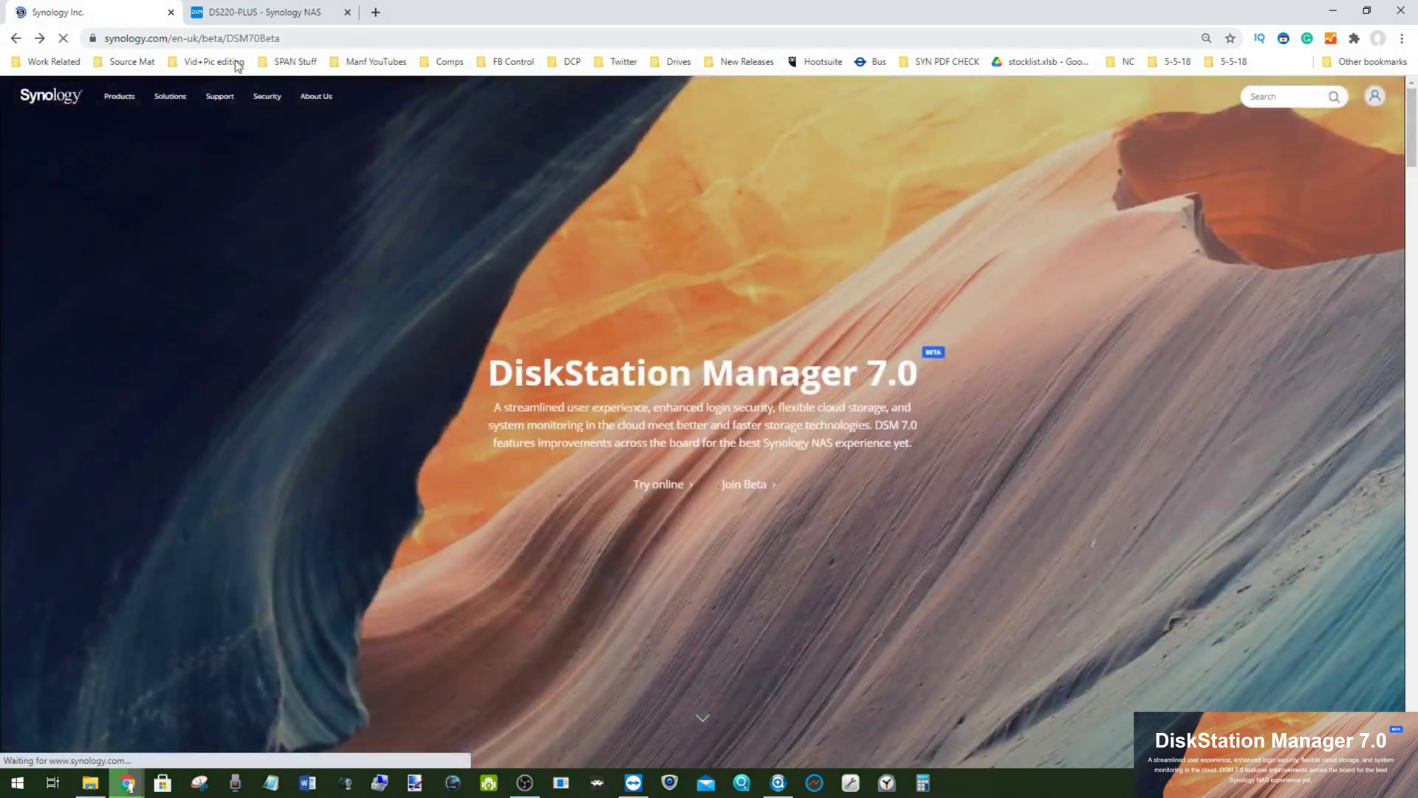
left_click(740, 492)
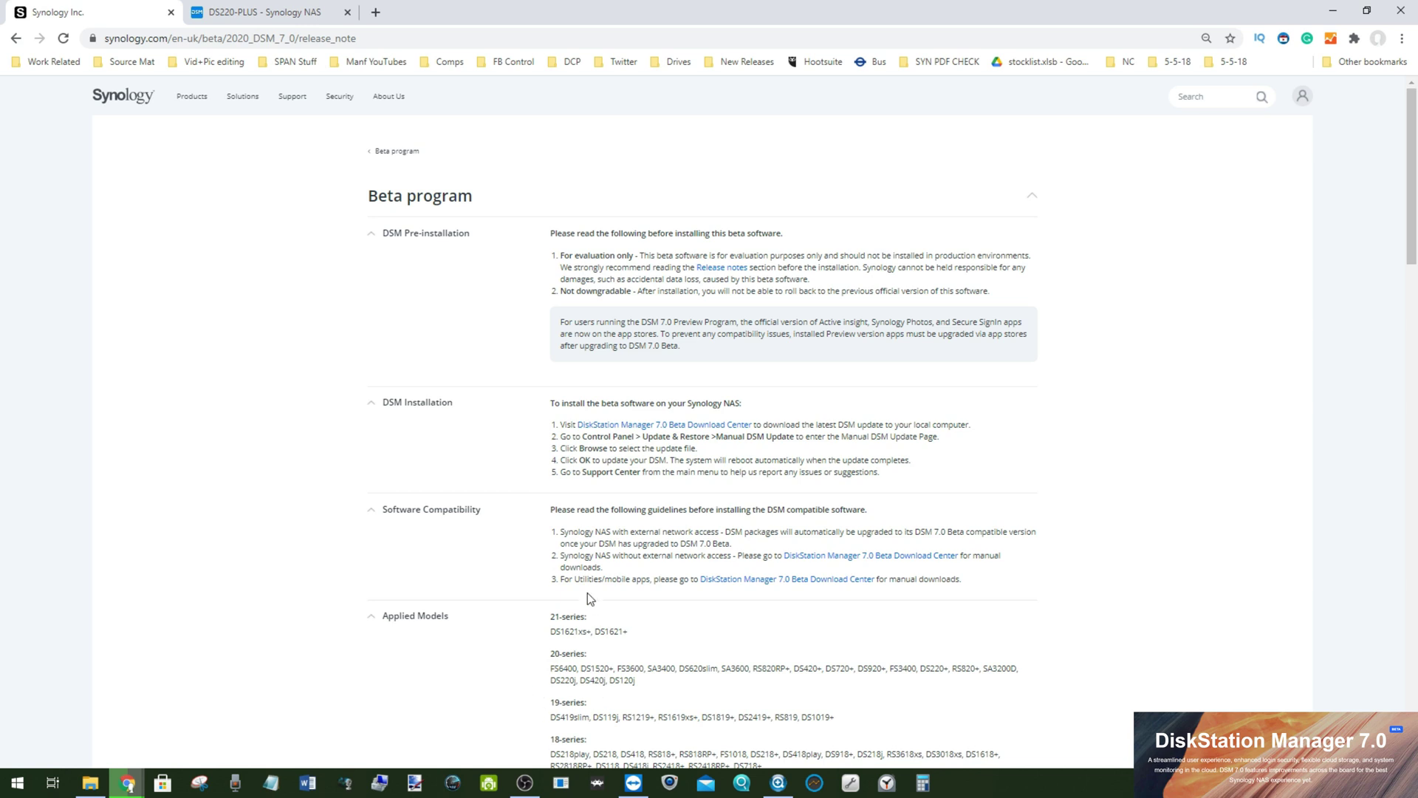
scroll(716, 306, "down", 4)
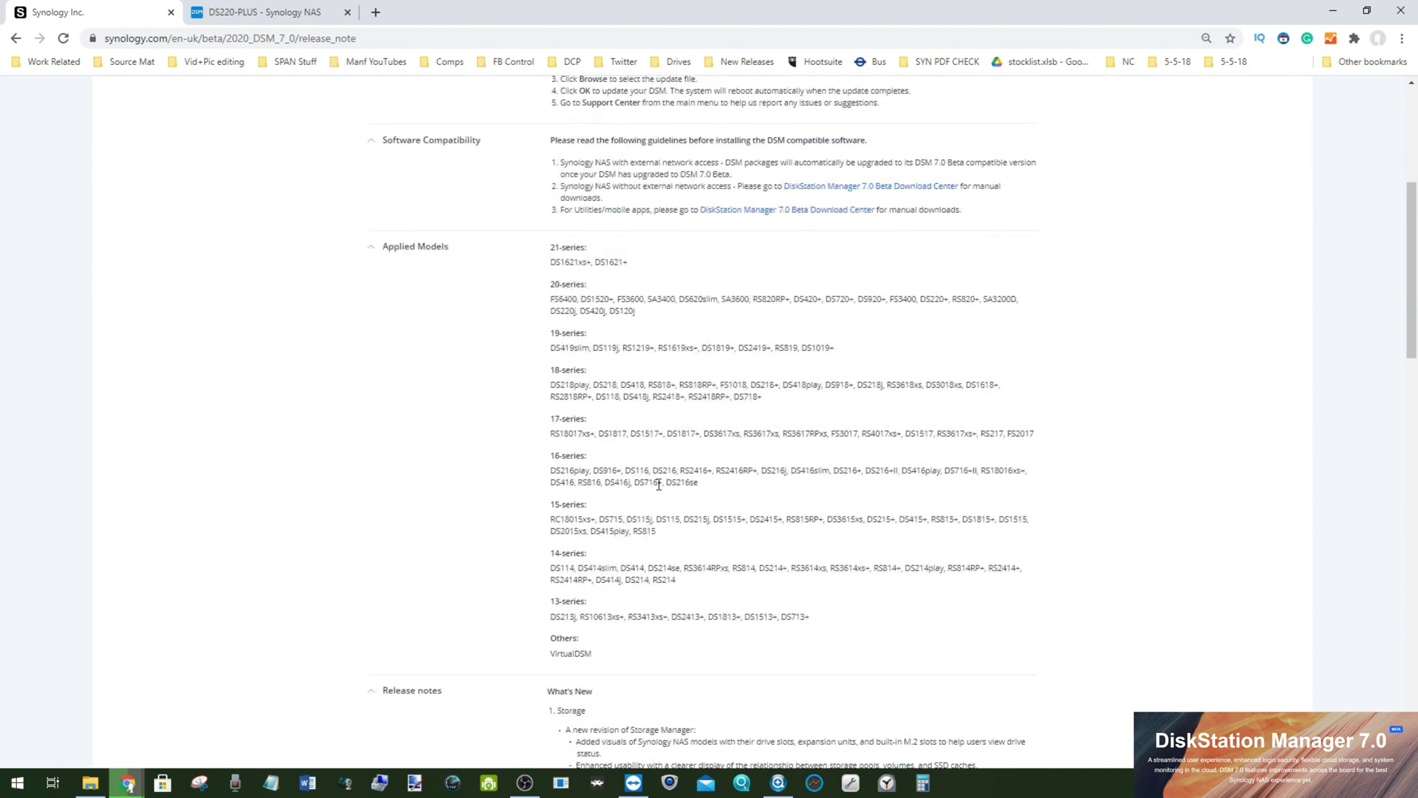
scroll(669, 485, "up", 4)
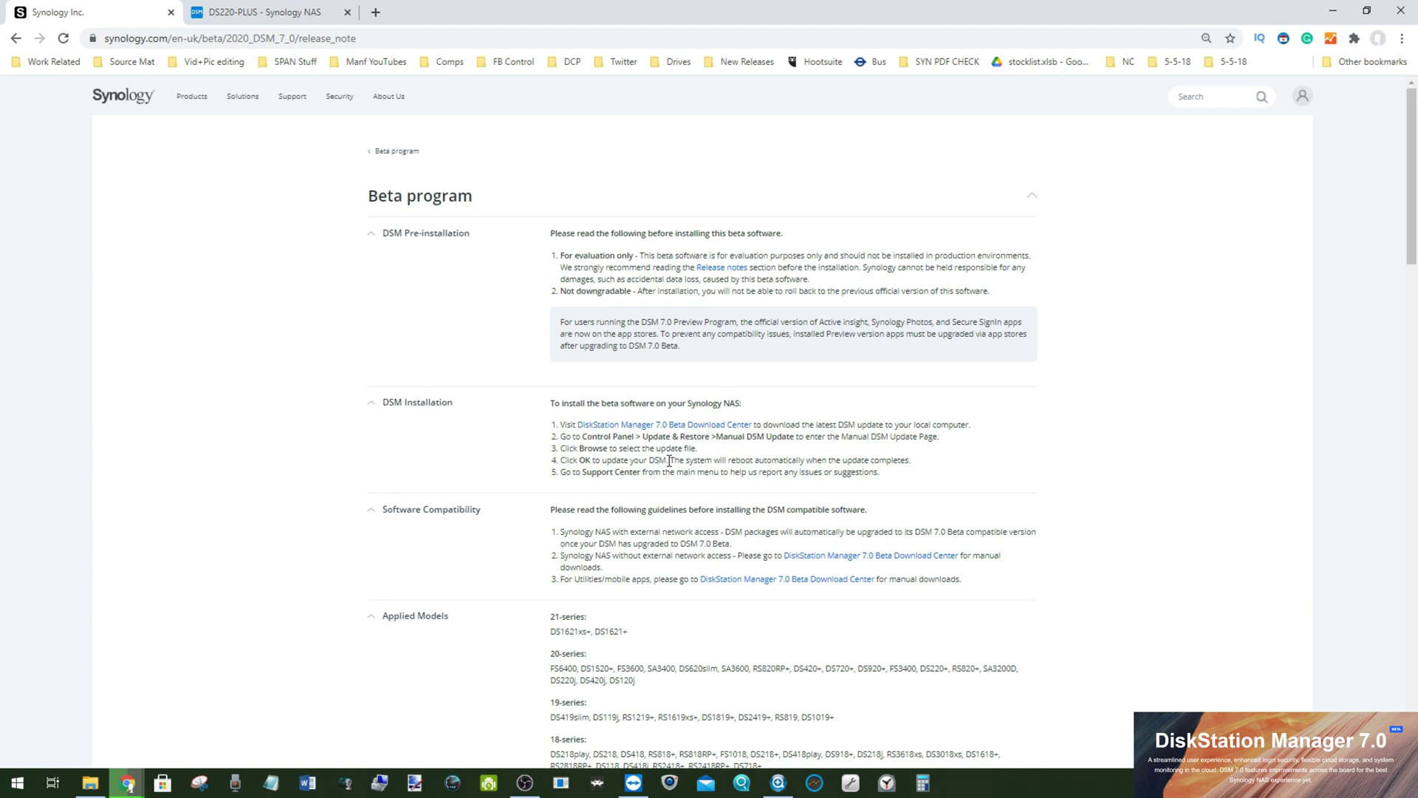
left_click_drag(563, 426, 749, 428)
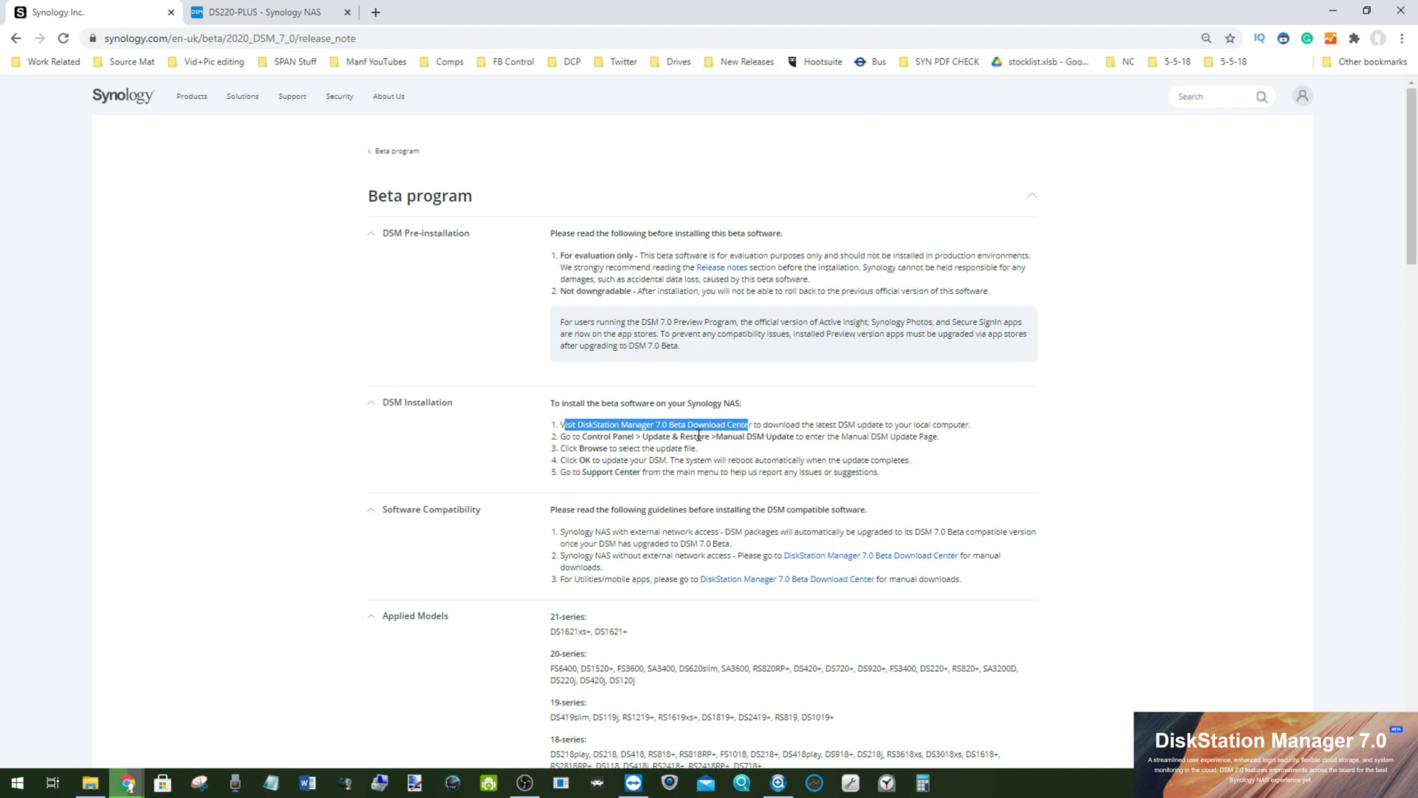
Step: Highlight the DSM 7.0 Beta mention in the installation notes, then return to the DS220-PLUS desktop
mouse_move(634, 346)
left_mouse_down()
mouse_move(671, 346)
mouse_move(634, 350)
left_mouse_up()
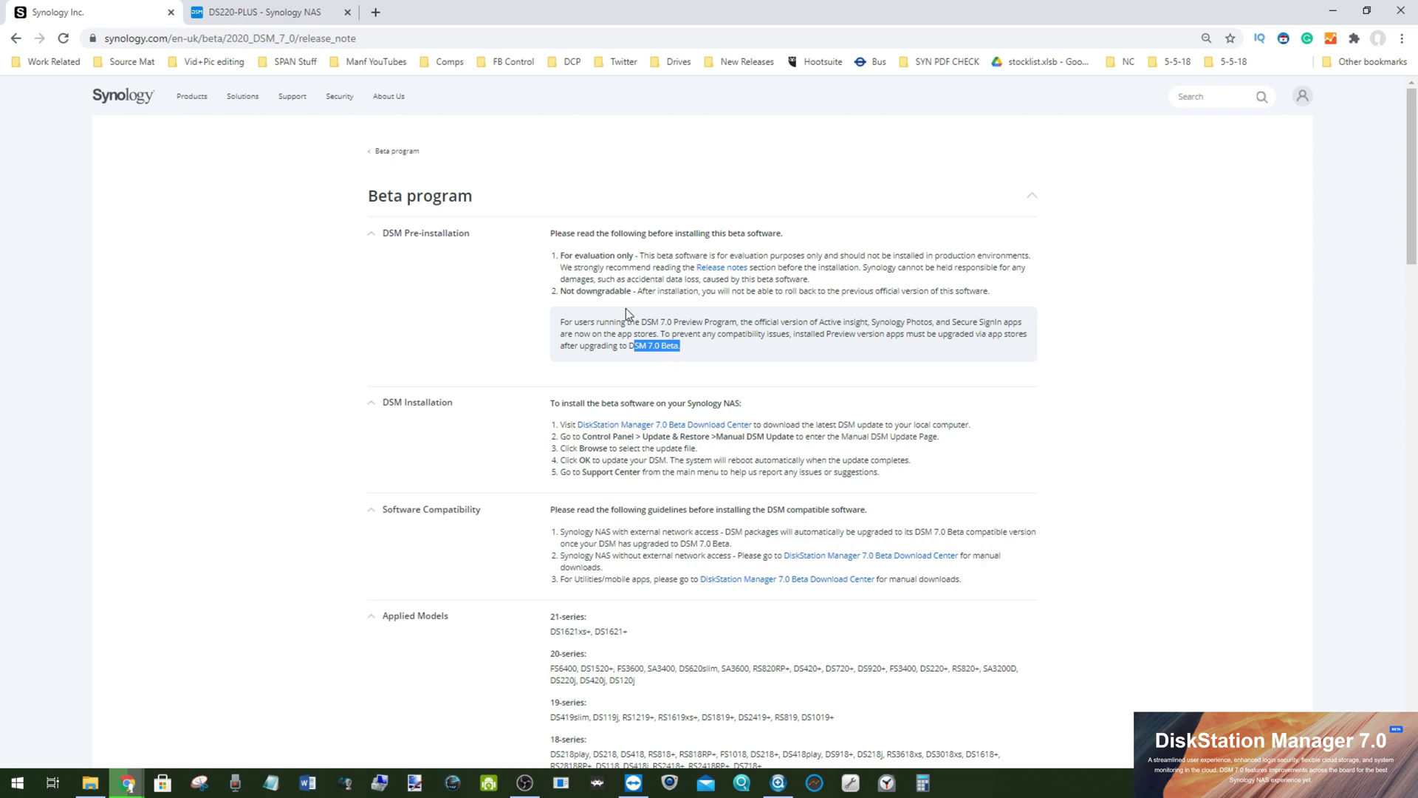
left_click(605, 370)
left_click(284, 7)
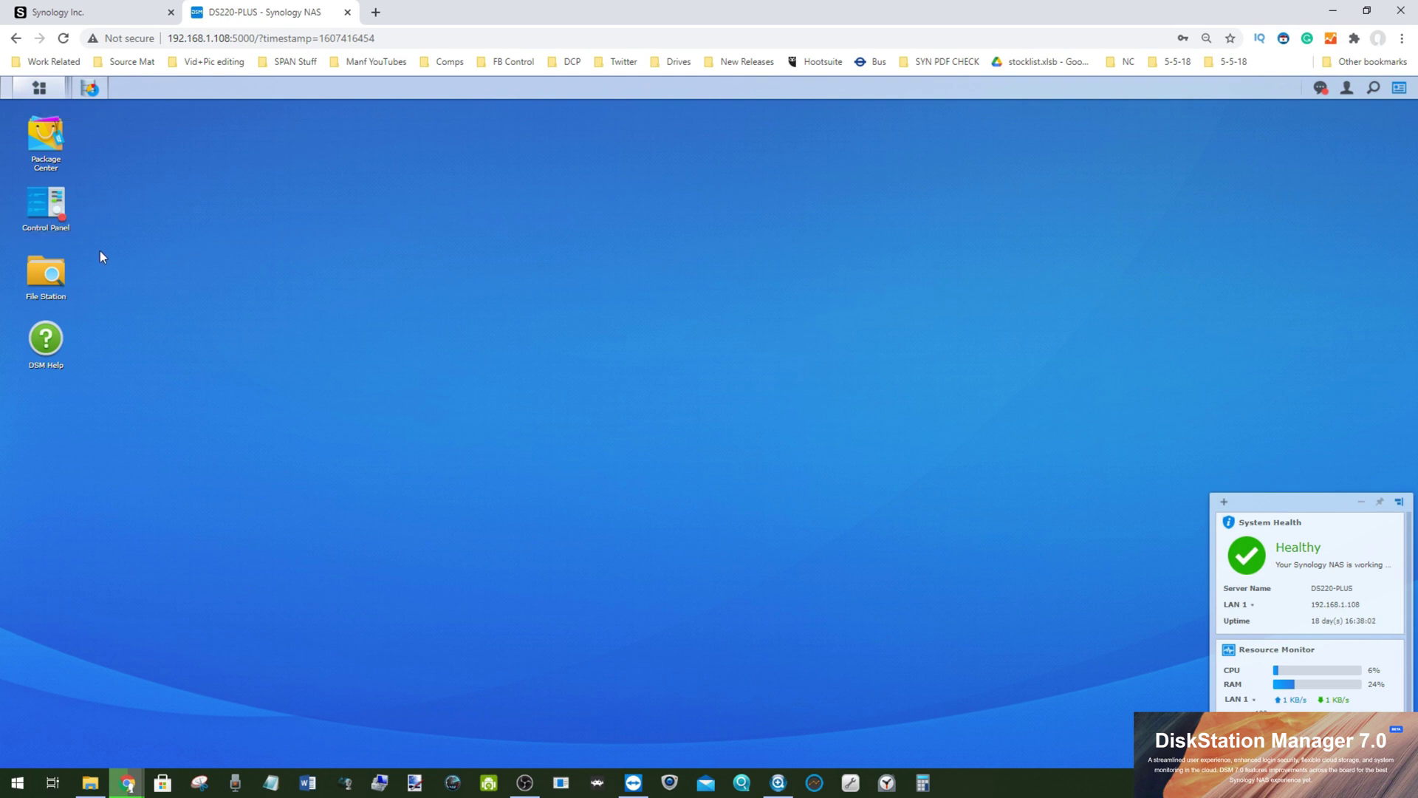
Step: Check the installed DSM 6.2.3 version in Update & Restore and browse the VIDEO and Plex folders
left_click(49, 201)
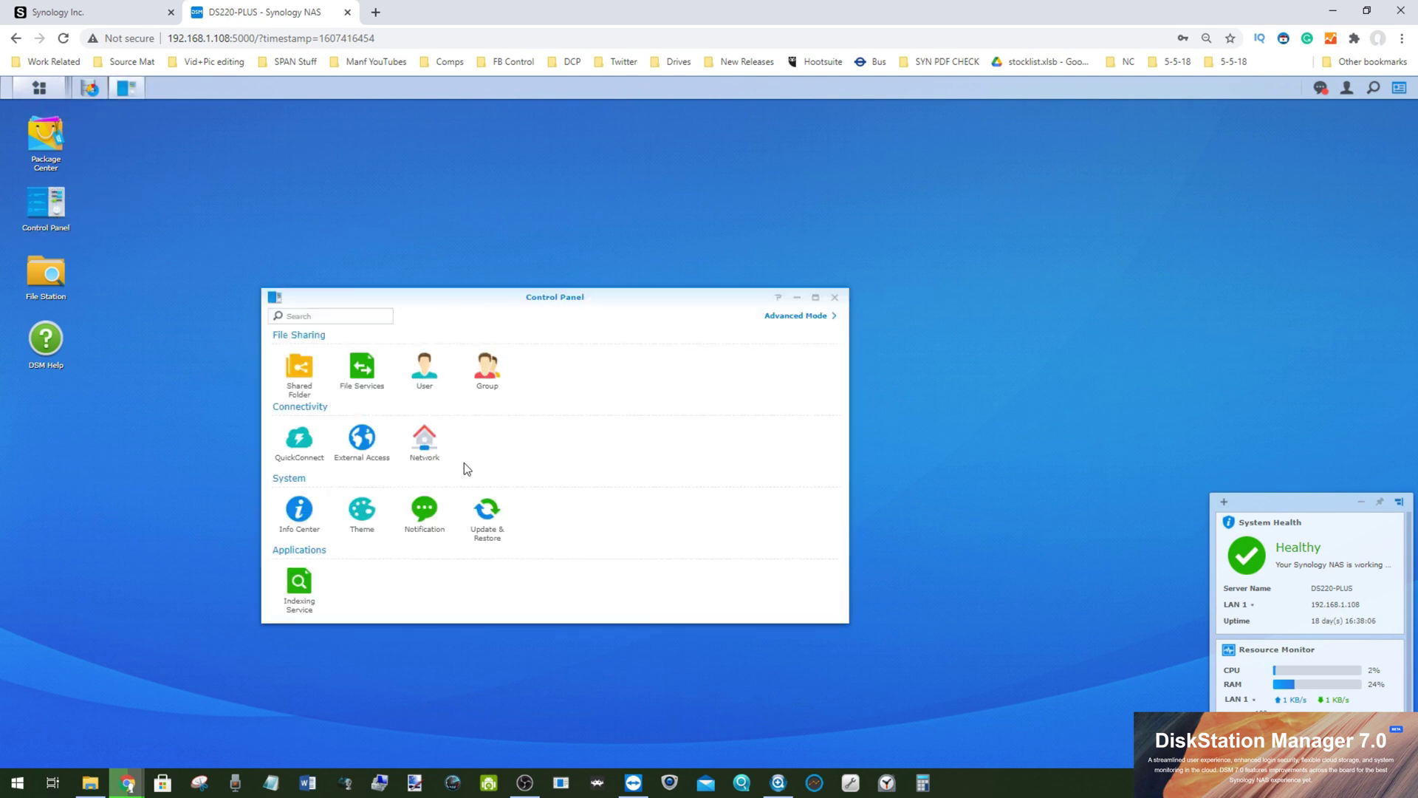
left_click(484, 509)
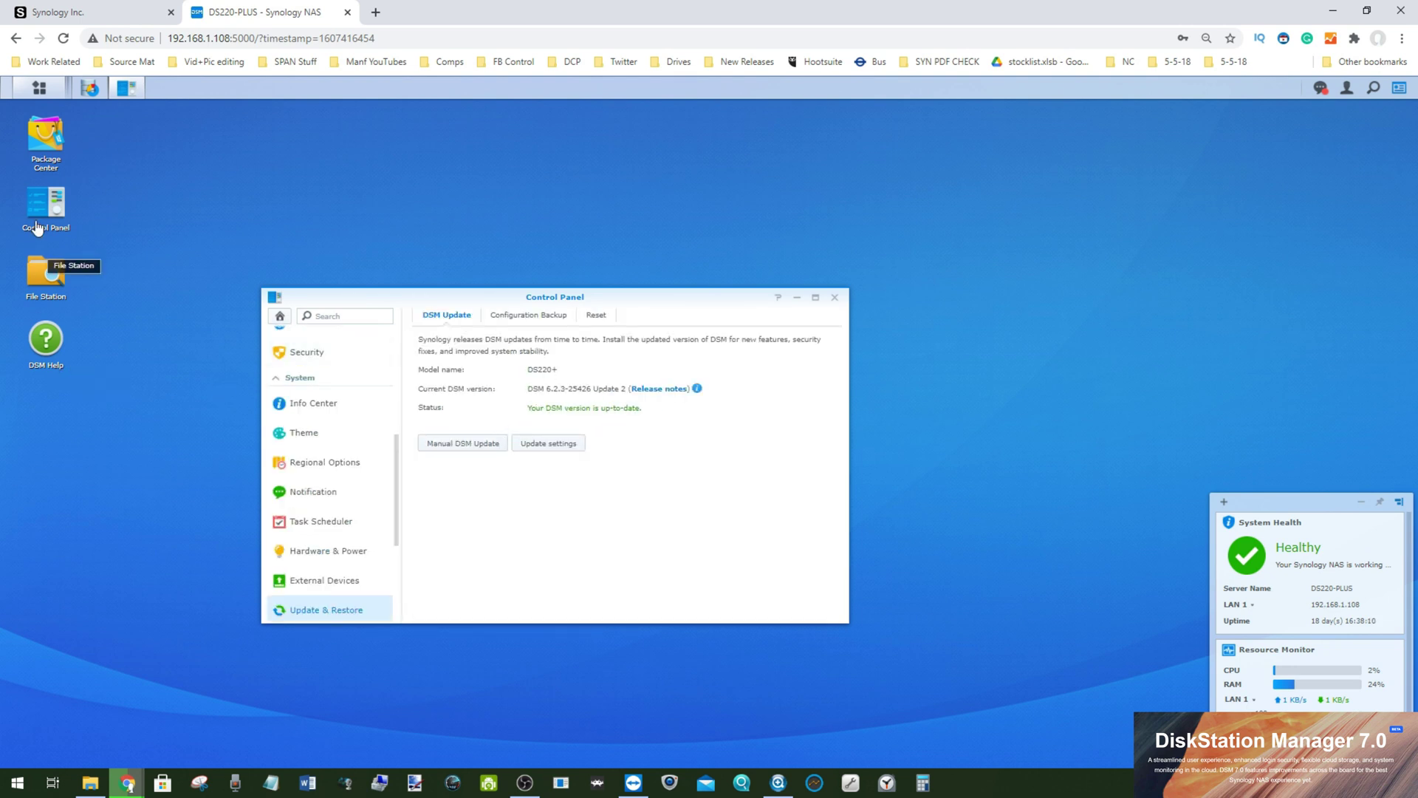
left_click(44, 278)
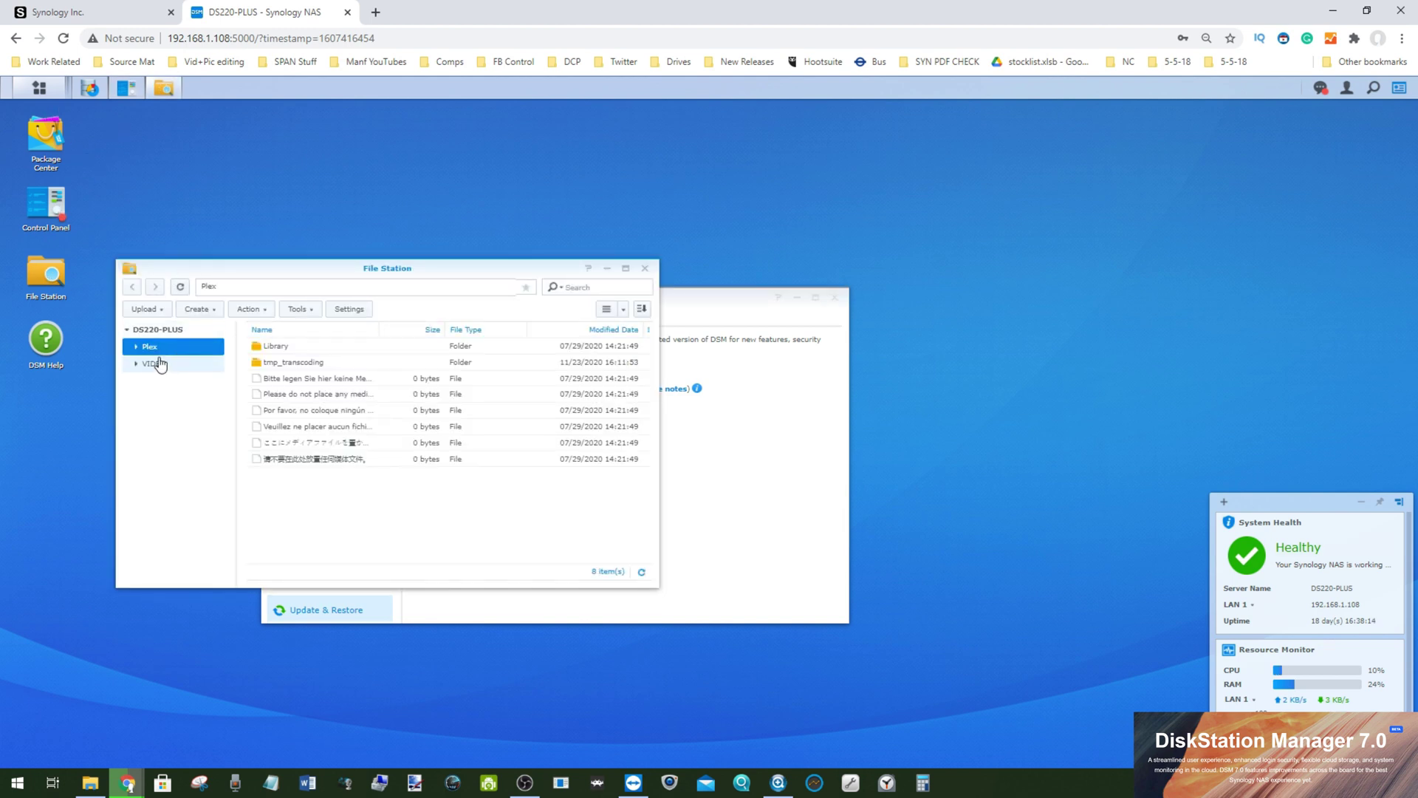
left_click(157, 363)
left_click(158, 349)
Step: Confirm Volume 1 is healthy in Storage Manager, minimize it, and return to the beta release page
left_click(89, 88)
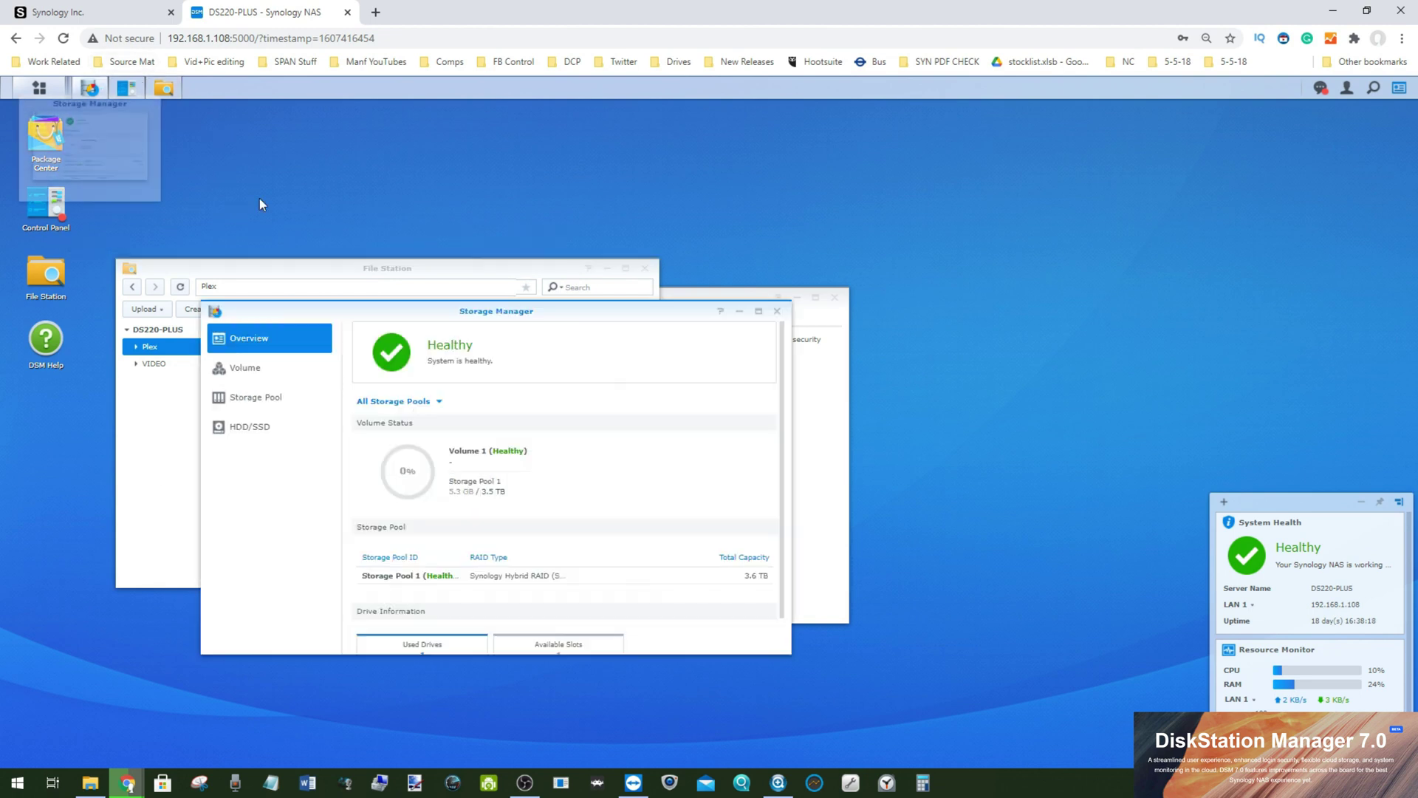
scroll(419, 488, "down", 1)
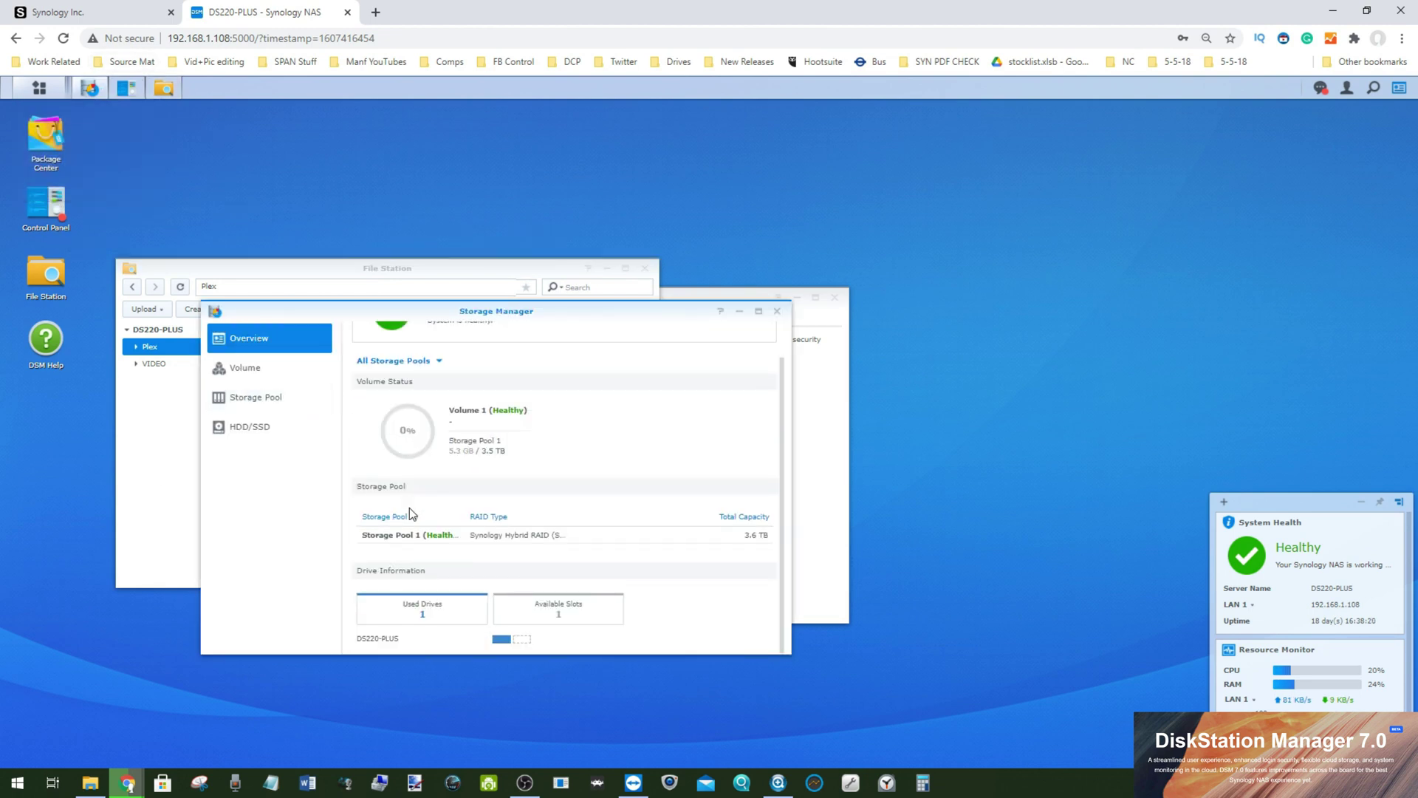
left_click(263, 373)
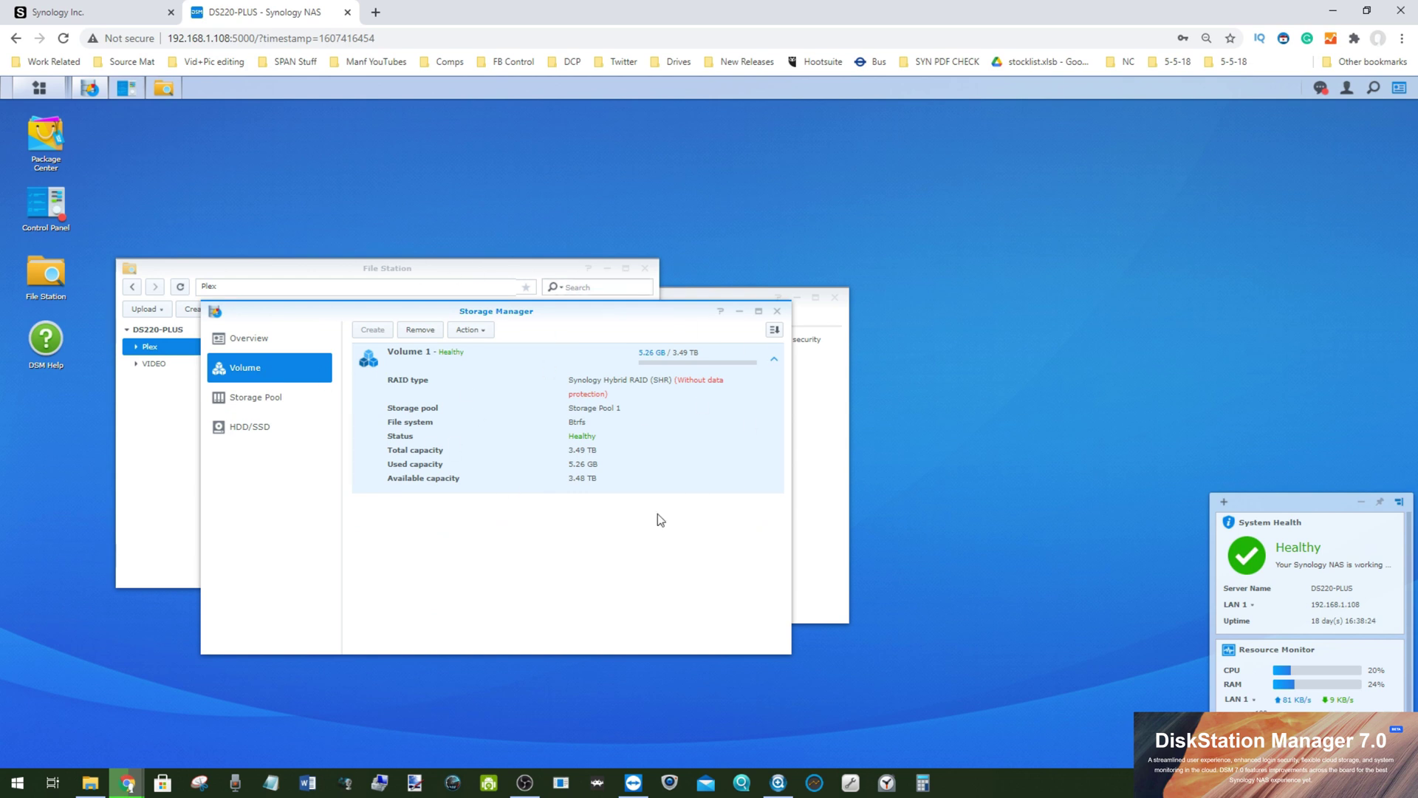
left_click(739, 311)
left_click(89, 13)
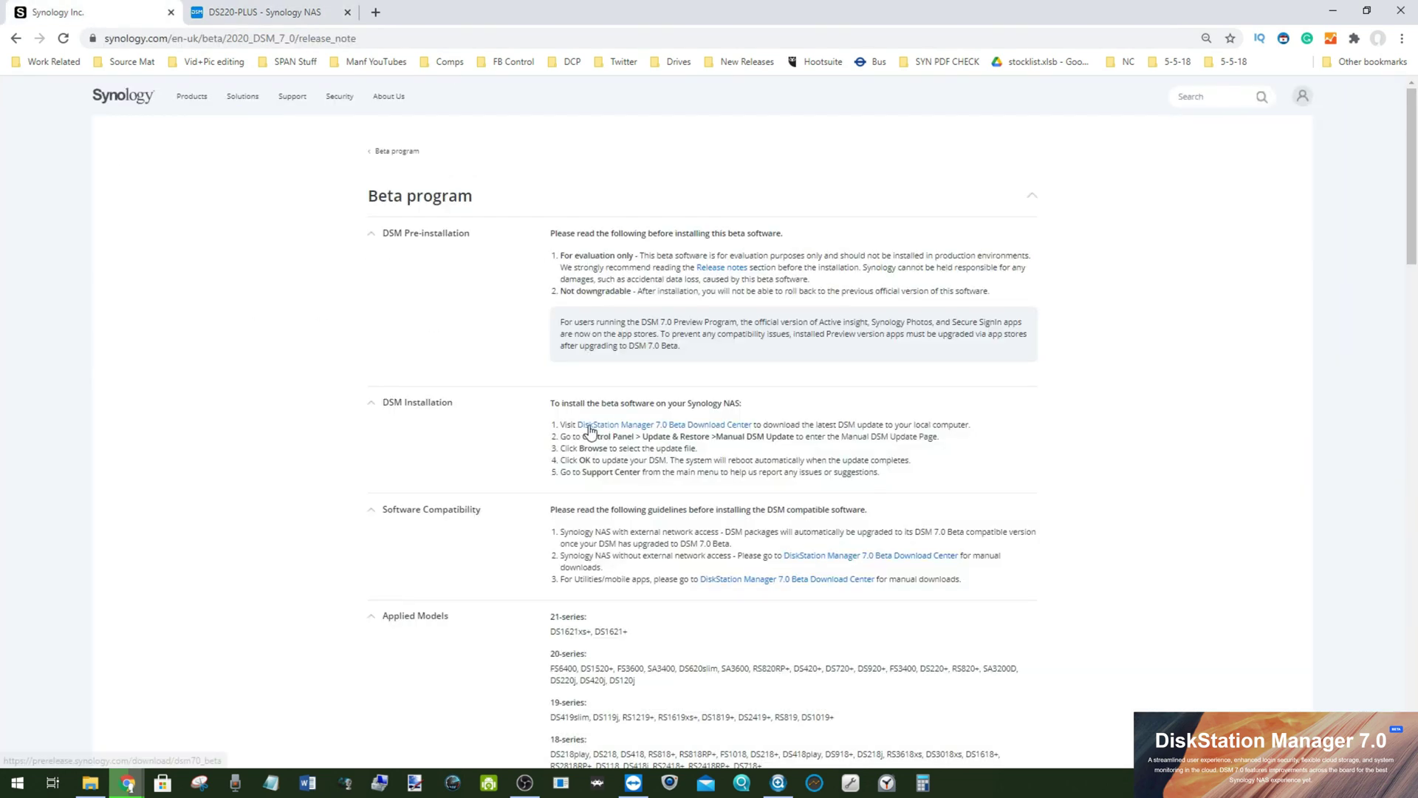
Step: Open the DSM 7.0 Beta Download Center and submit DS220+ as the model
left_click(637, 425, "ctrl")
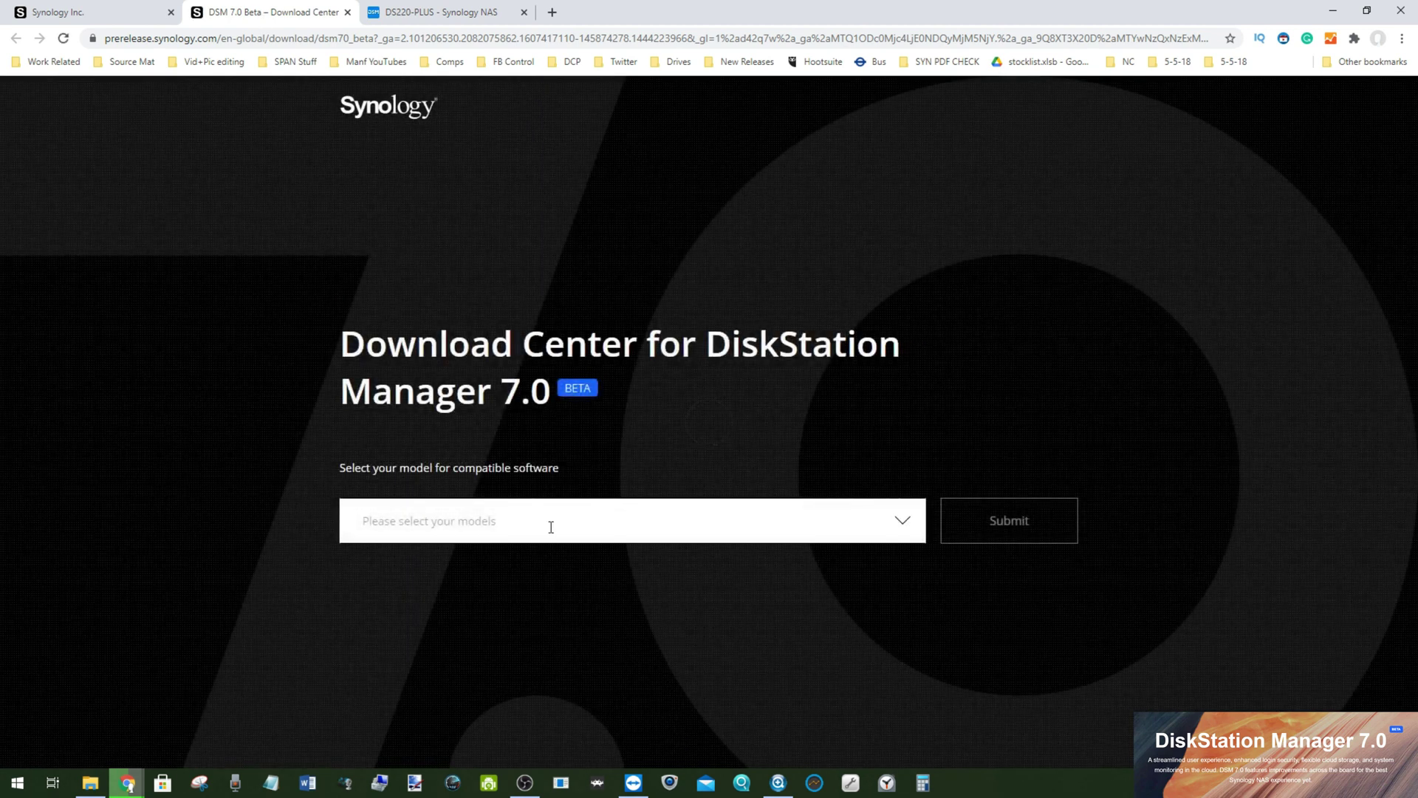
left_click(569, 524)
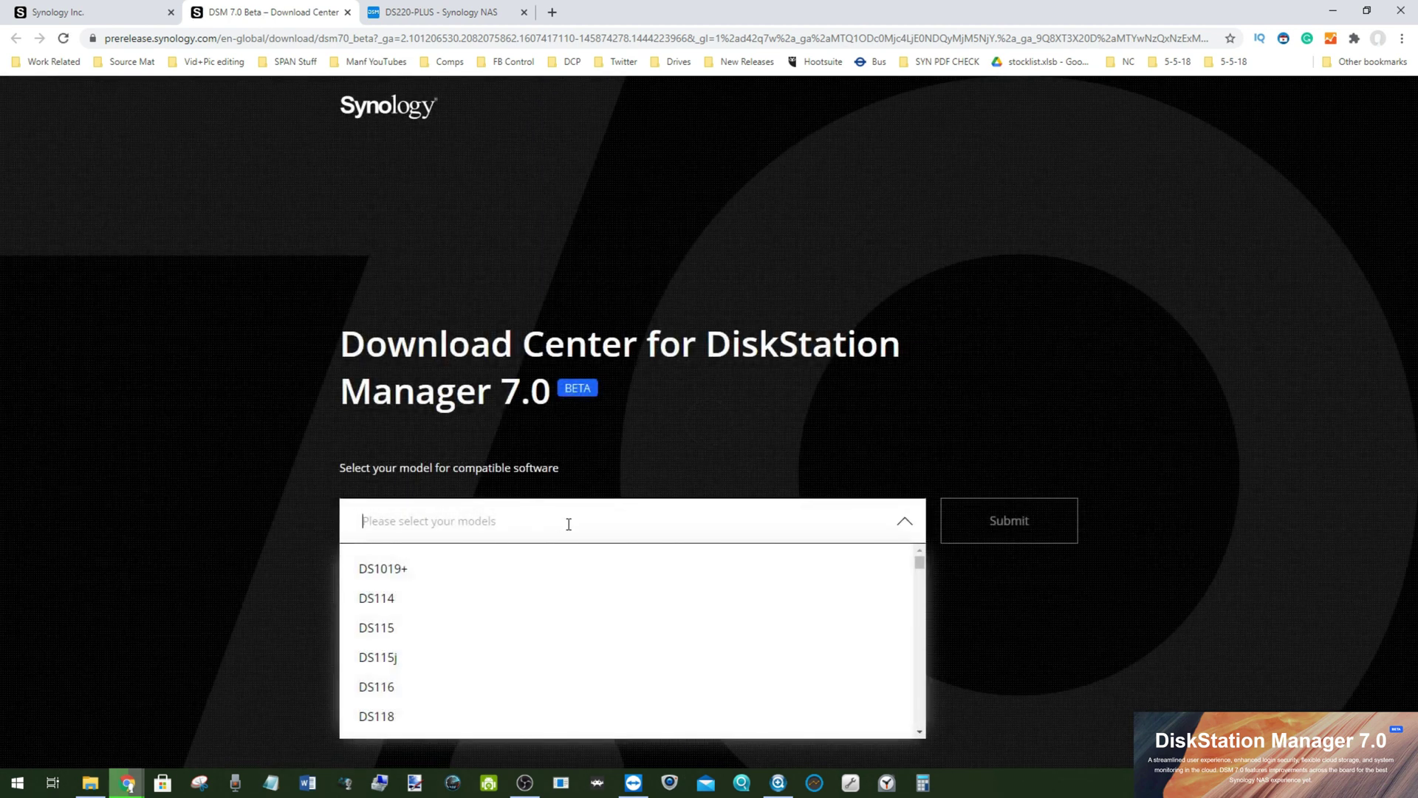
type("DS220")
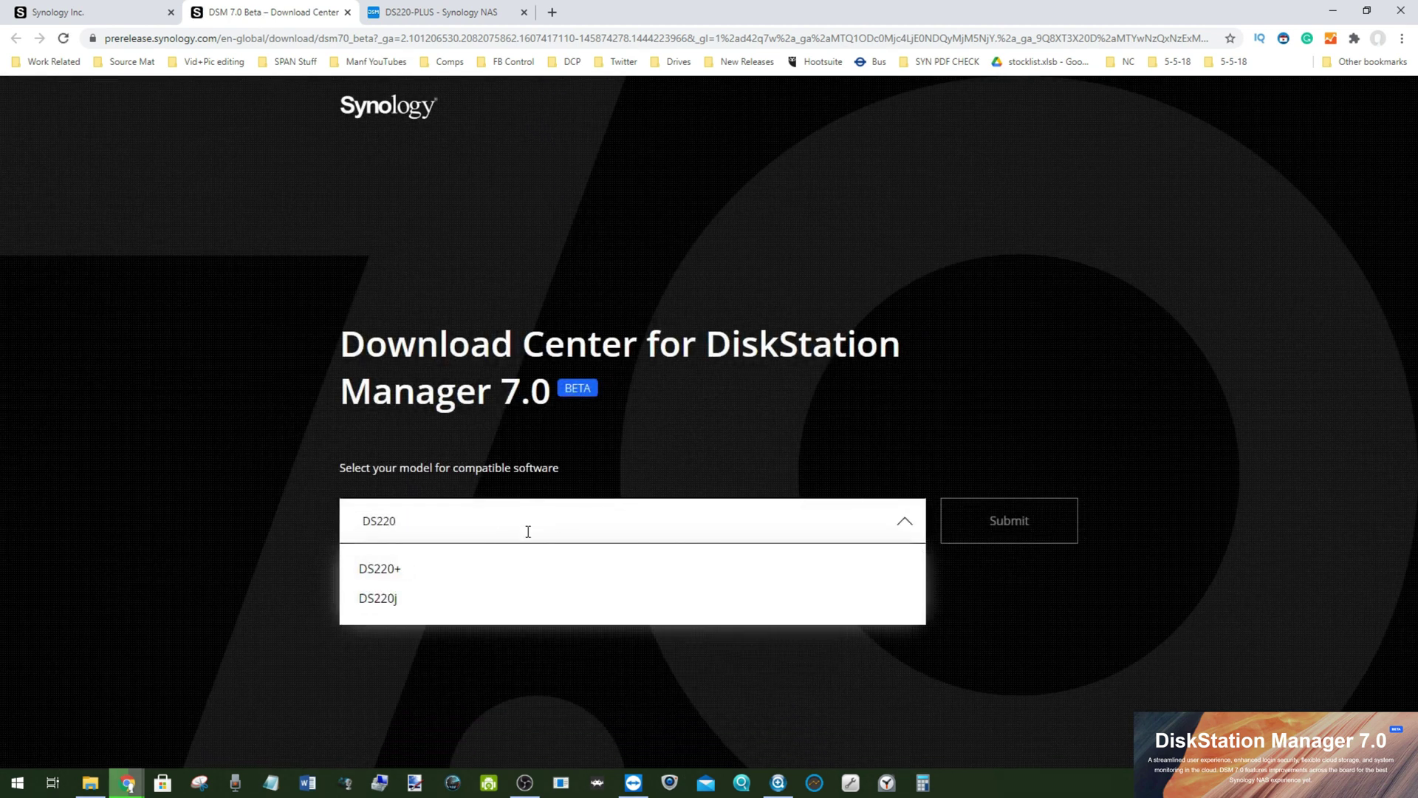
left_click(438, 581)
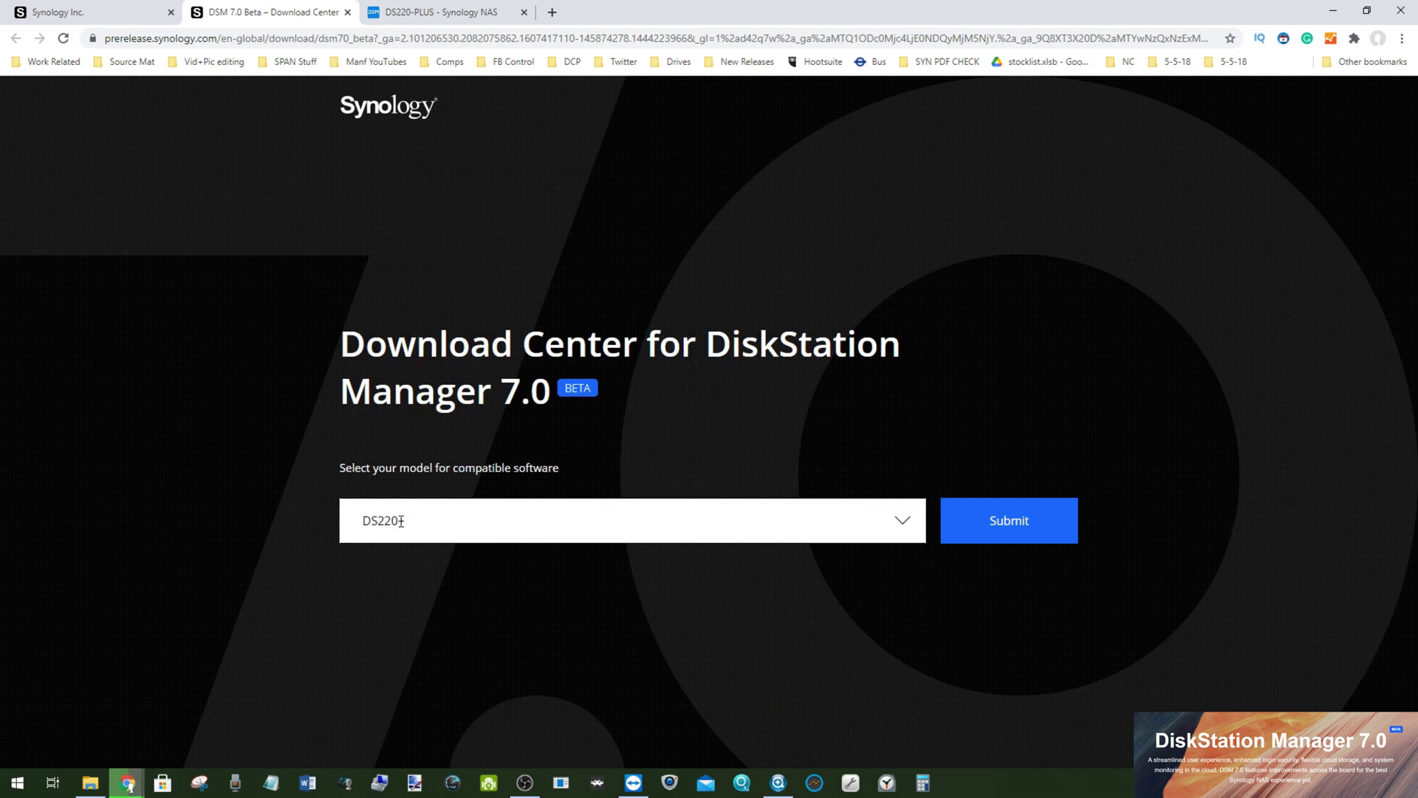
left_click(985, 534)
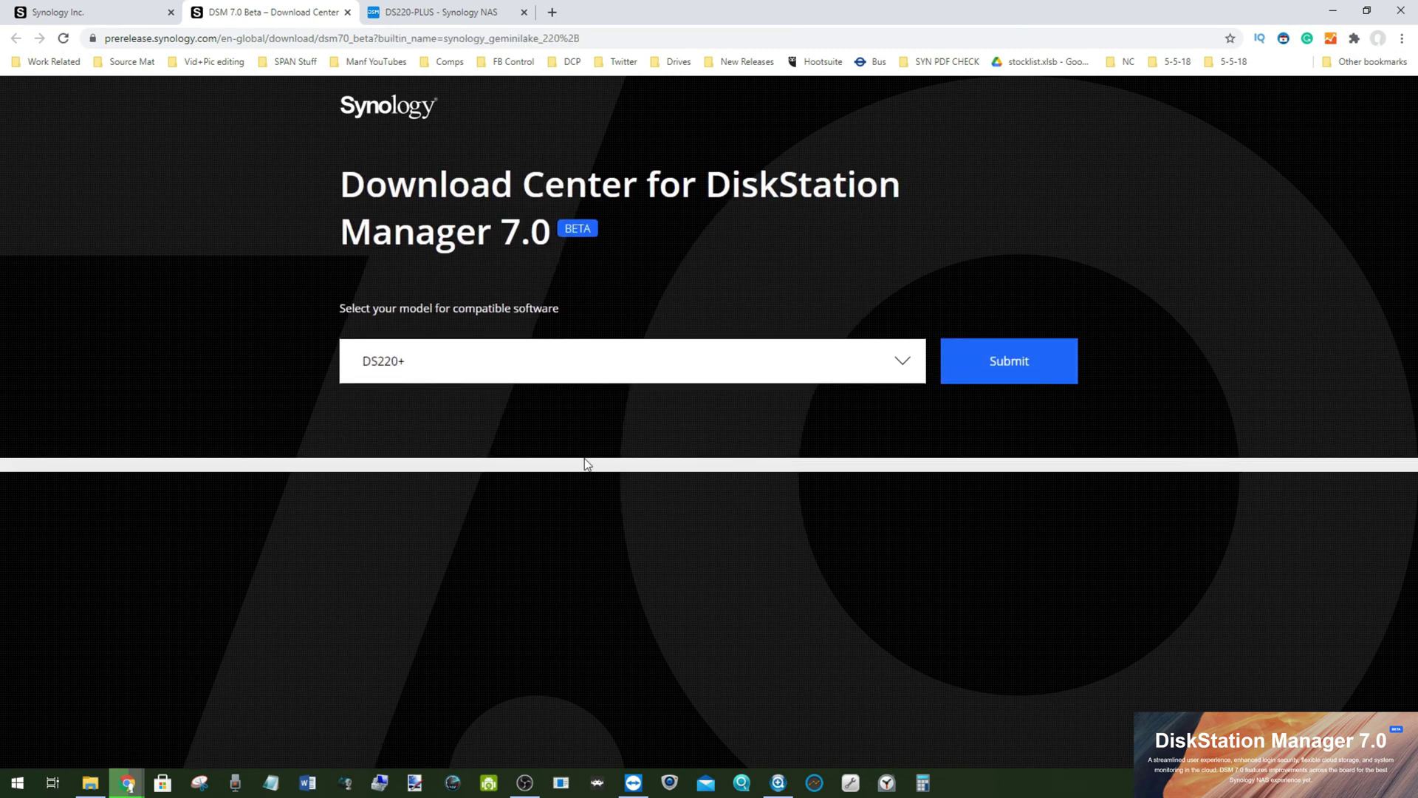
Step: Review the DSM 7.0 build 41222 download listed for DS220+, then go back to the DS220-PLUS tab
scroll(579, 461, "down", 2)
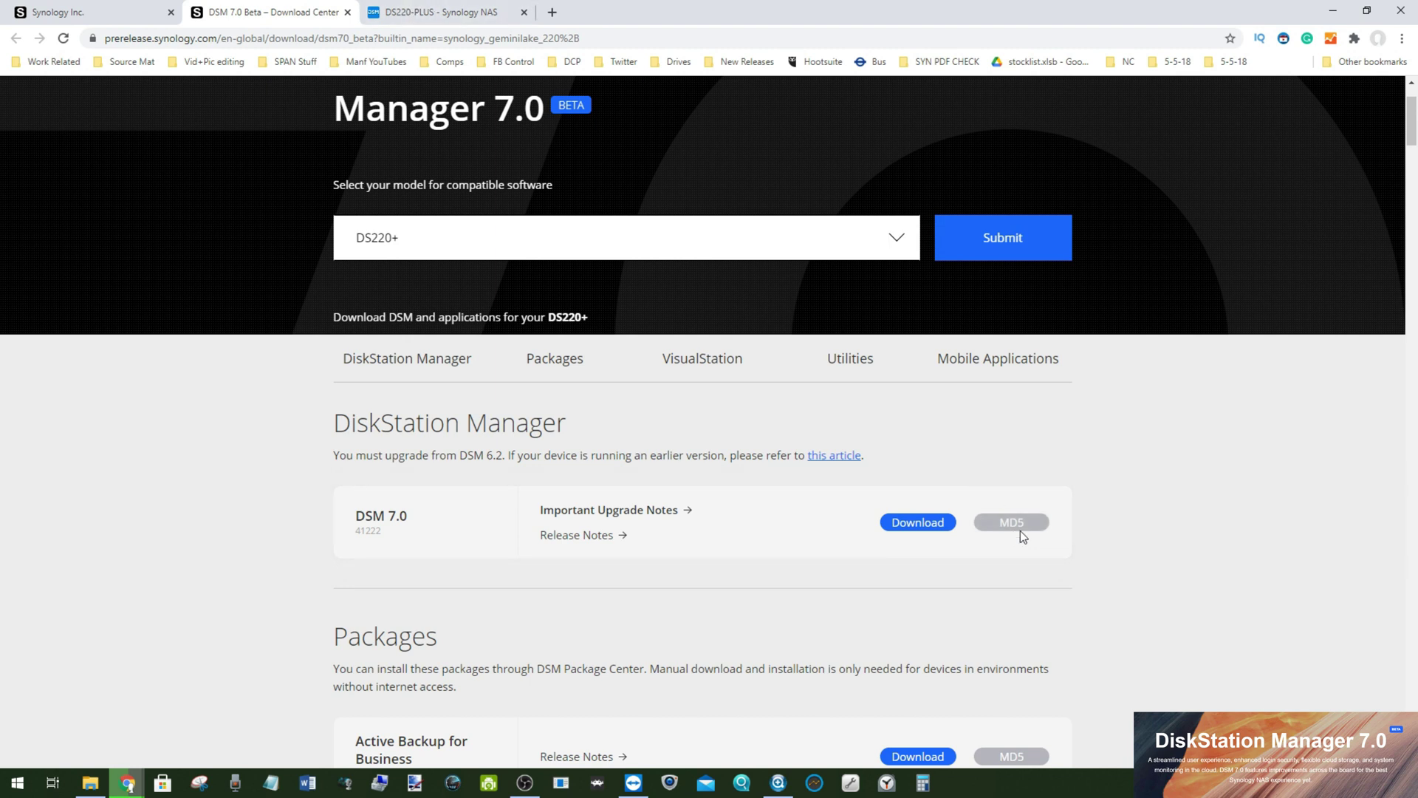
mouse_move(1008, 526)
left_click(443, 12)
left_click(317, 11)
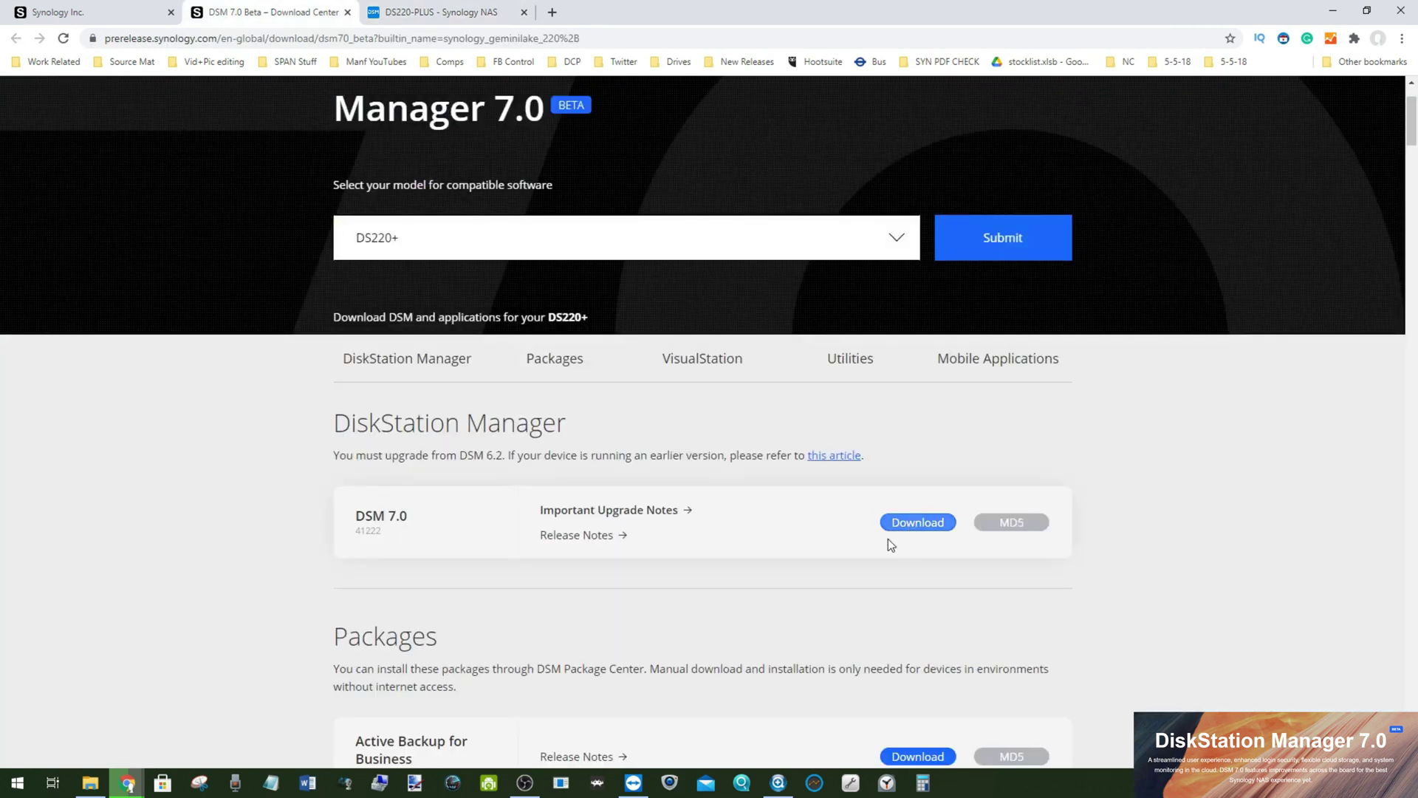
right_click(900, 518)
left_click(880, 513)
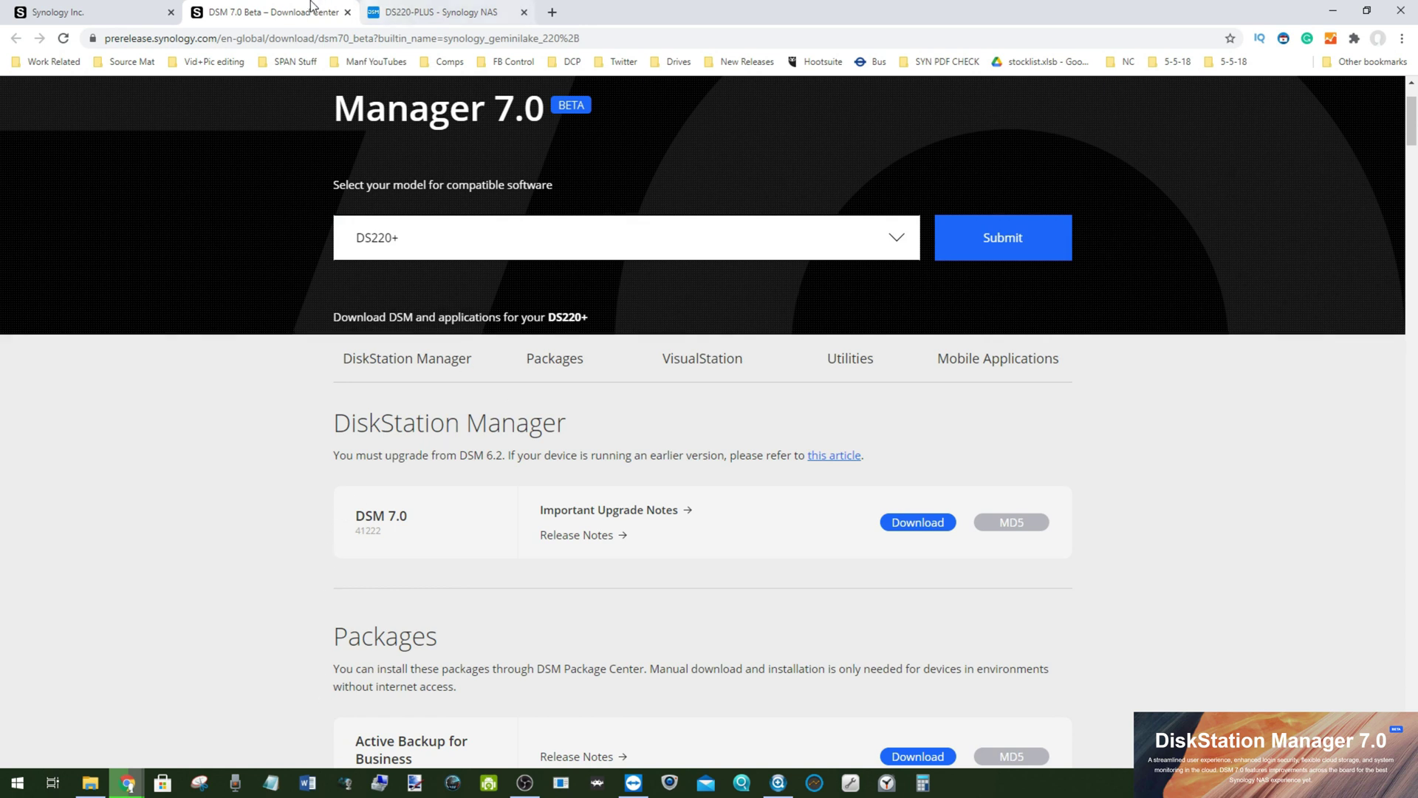
left_click(452, 9)
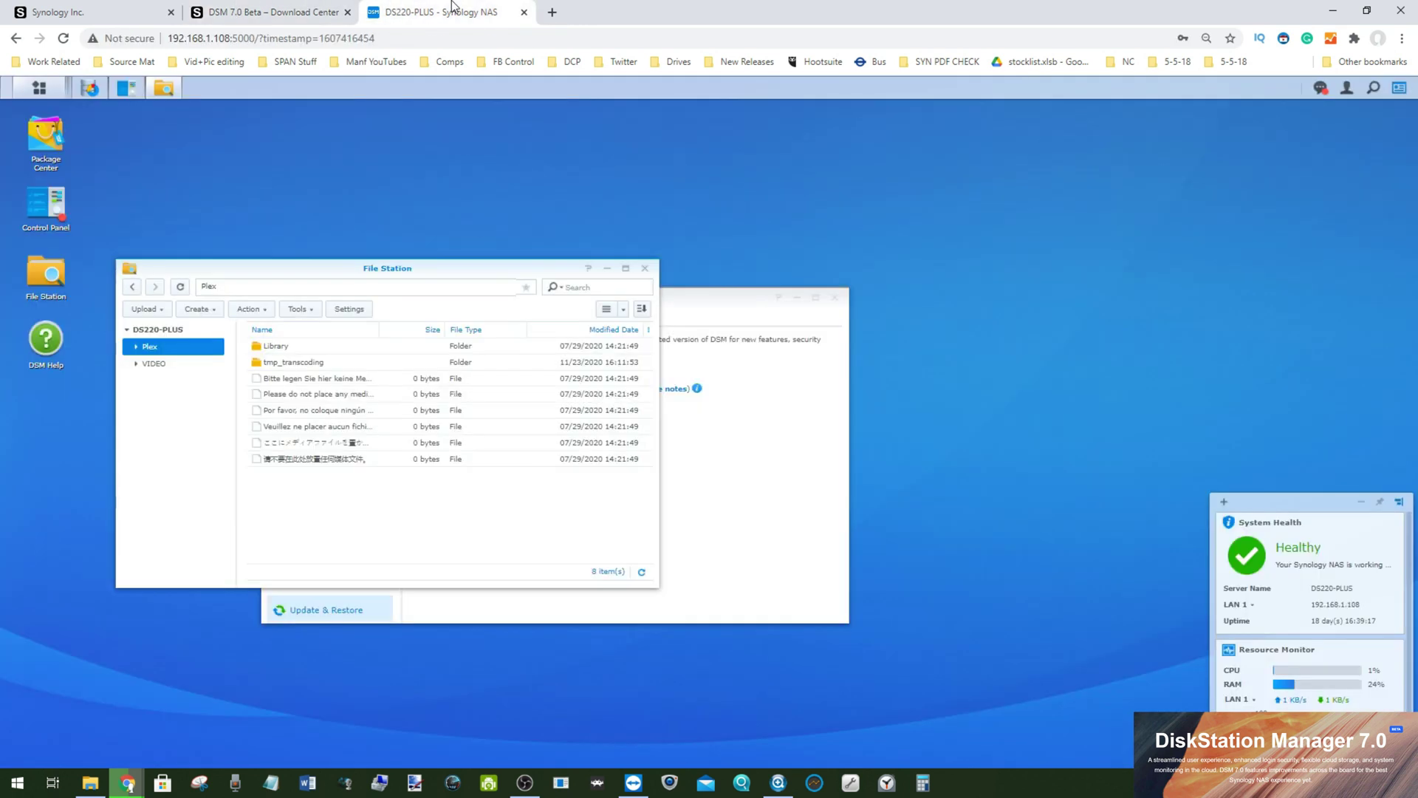
Step: Choose DSM_DS220+_41222.pat from Downloads as the Manual DSM Update file
left_click(122, 87)
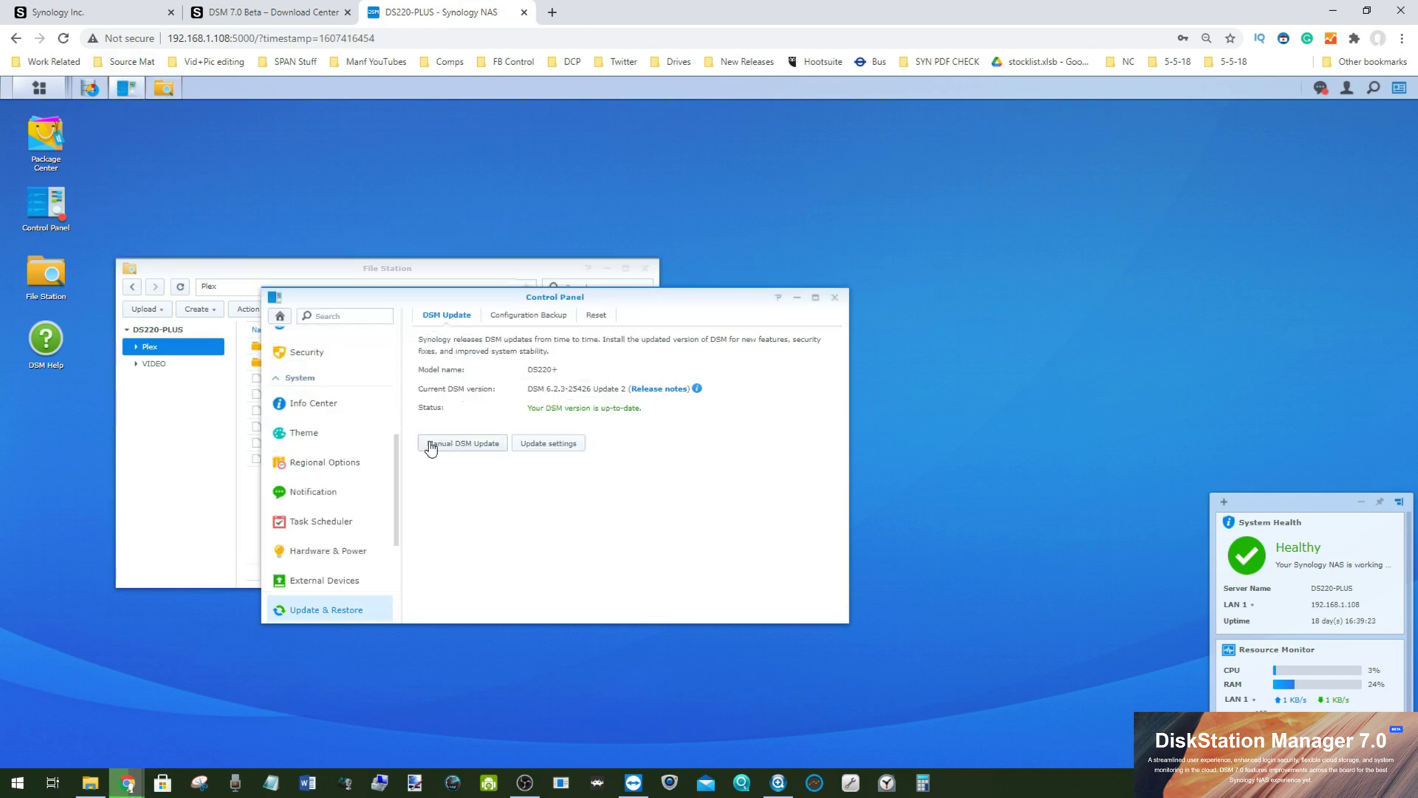
left_click(485, 447)
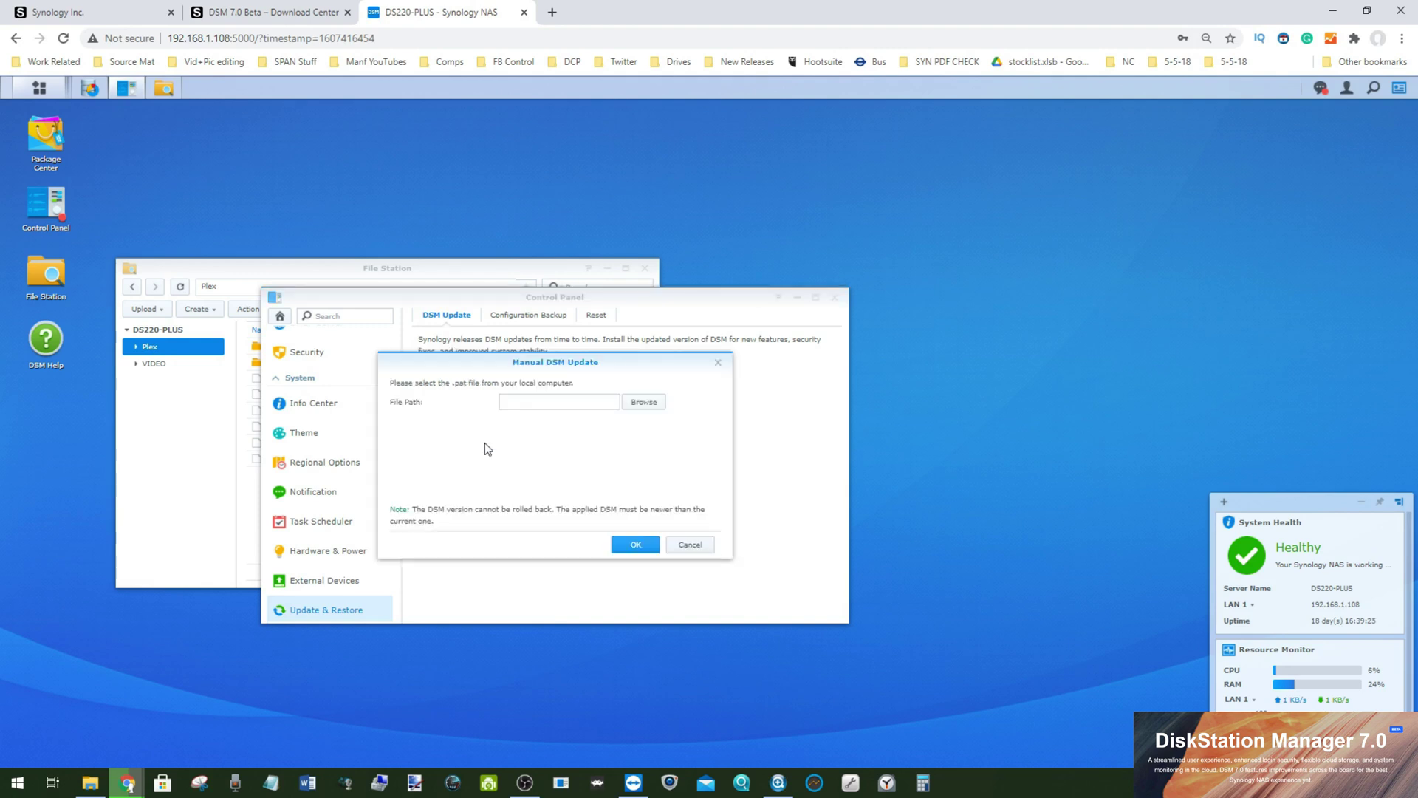
left_click(649, 411)
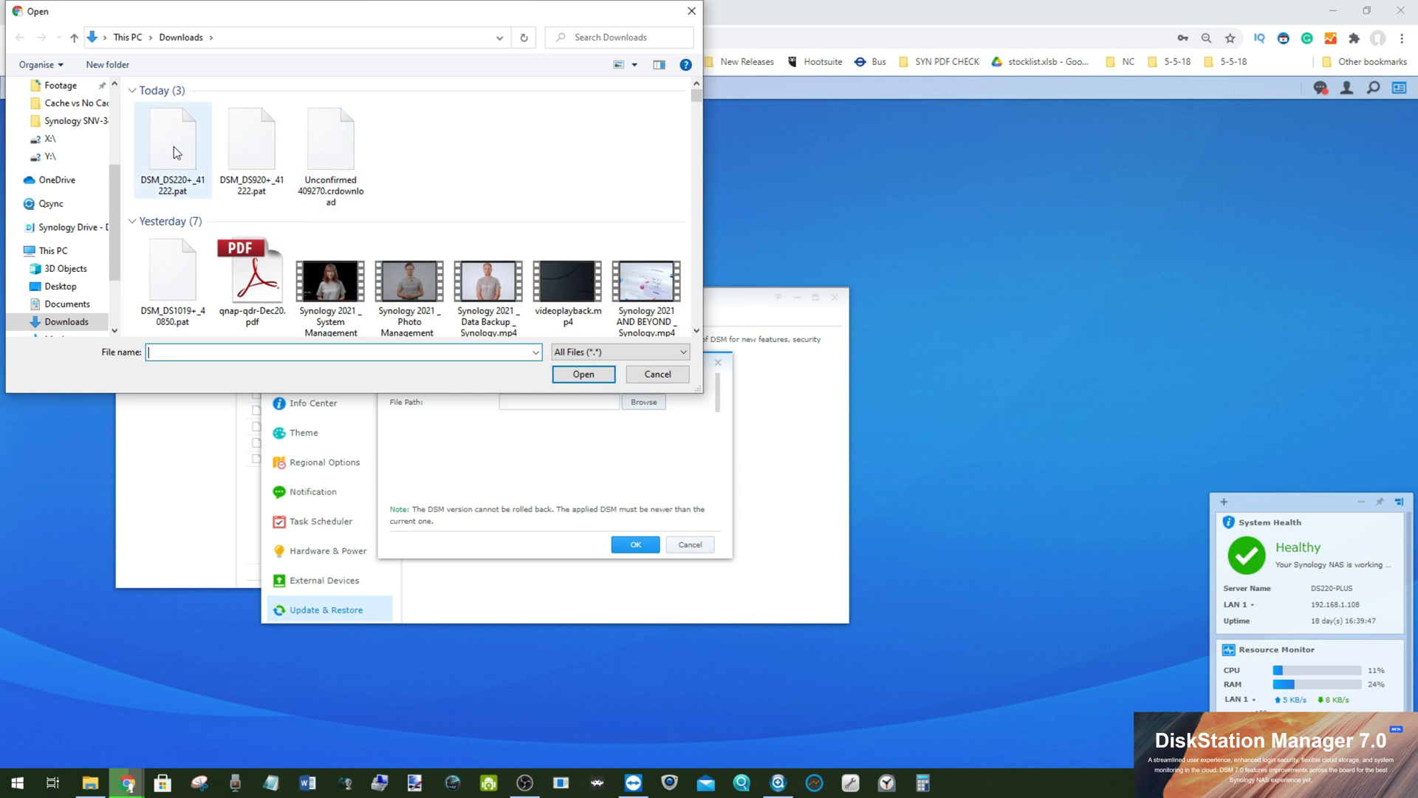
left_click(176, 171)
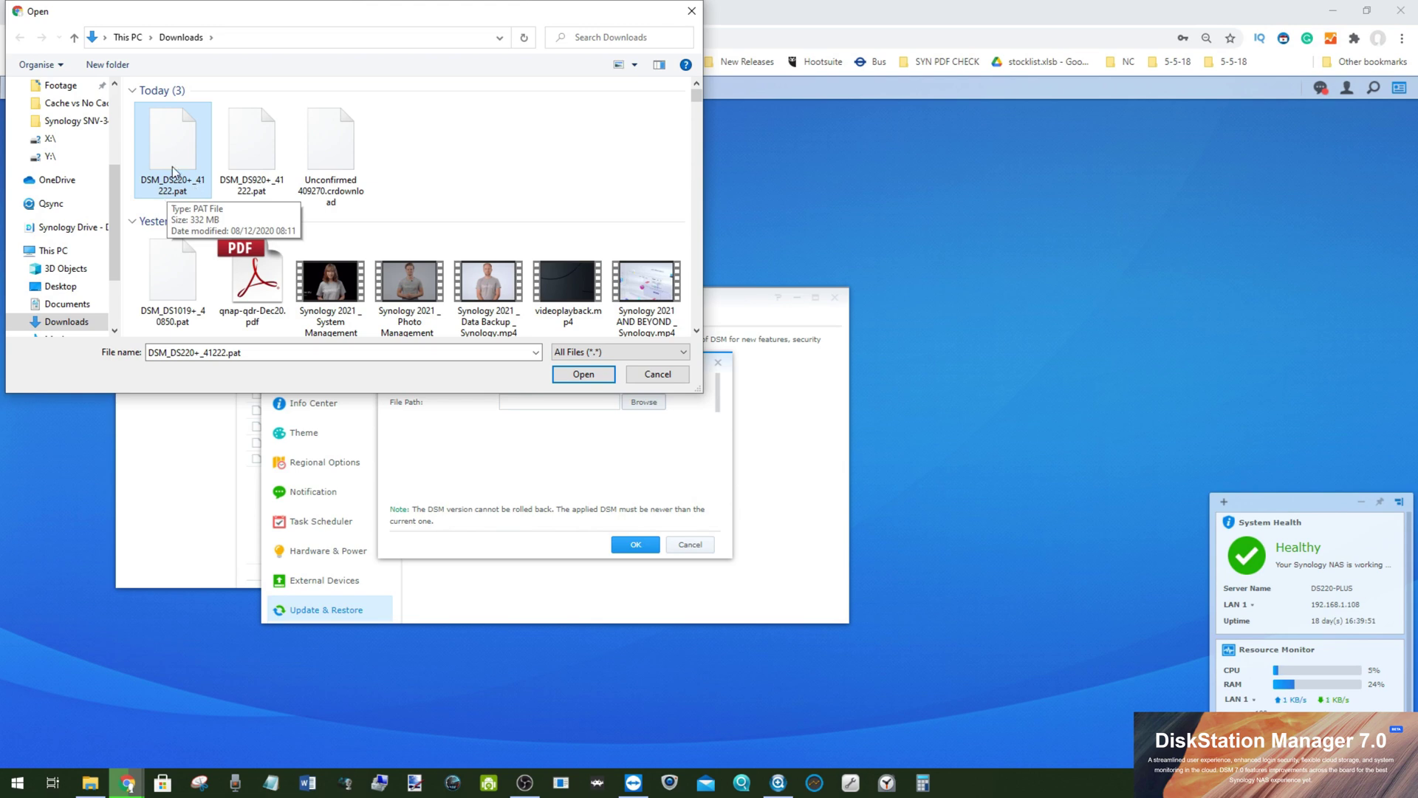
left_click(575, 375)
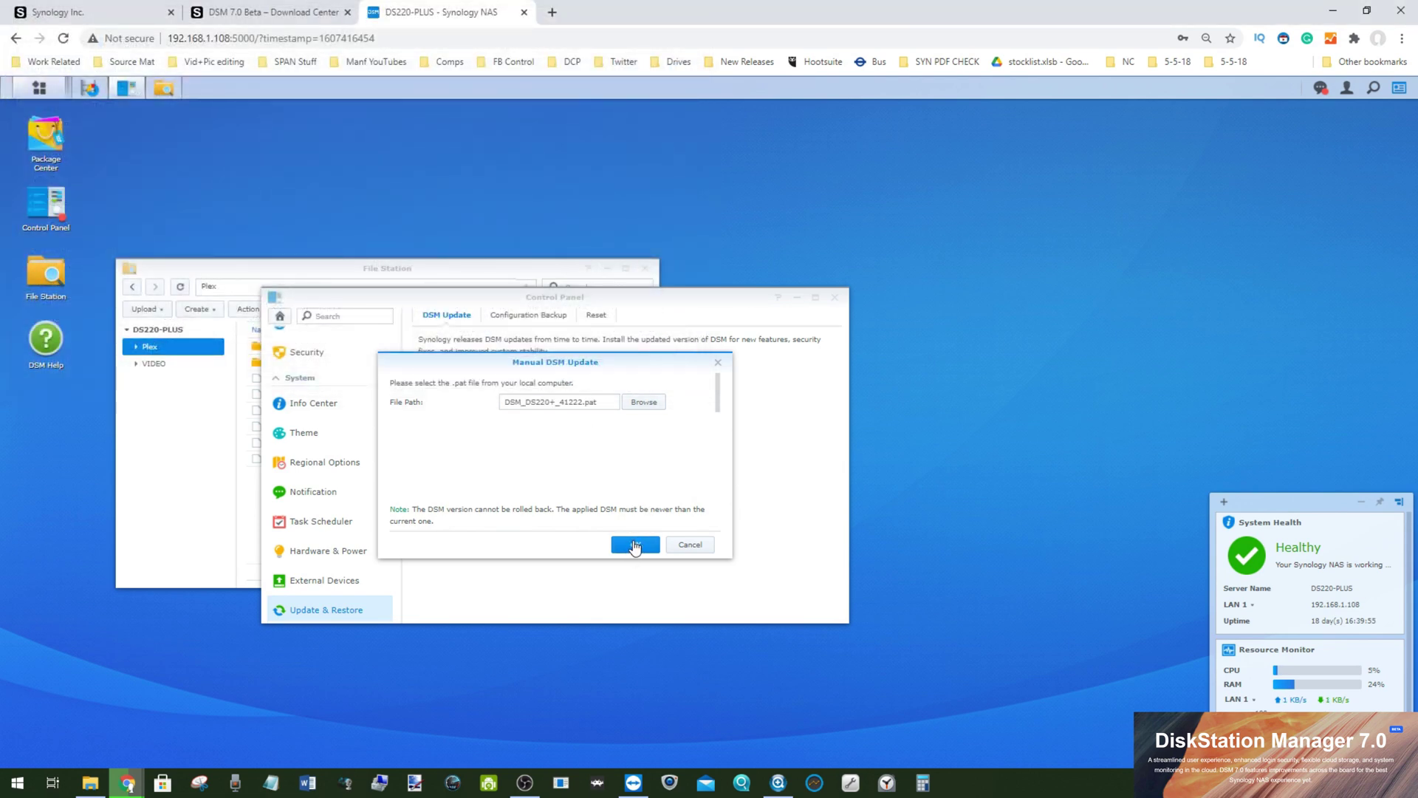
Step: Upload the .pat file, agree to the DSM 7.0 update notes, and confirm the installation
left_click(634, 545)
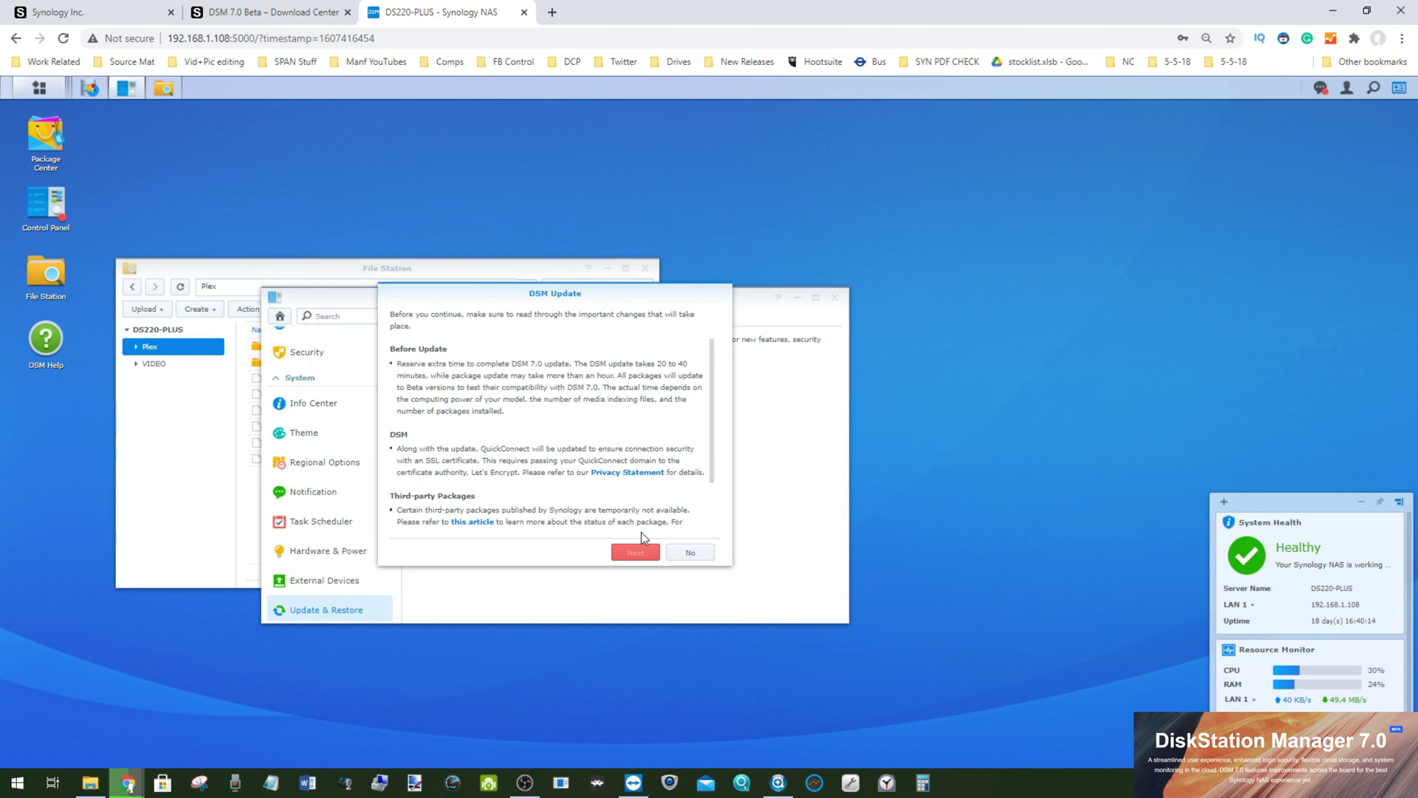
scroll(506, 419, "down", 1)
scroll(546, 402, "up", 1)
scroll(569, 426, "down", 1)
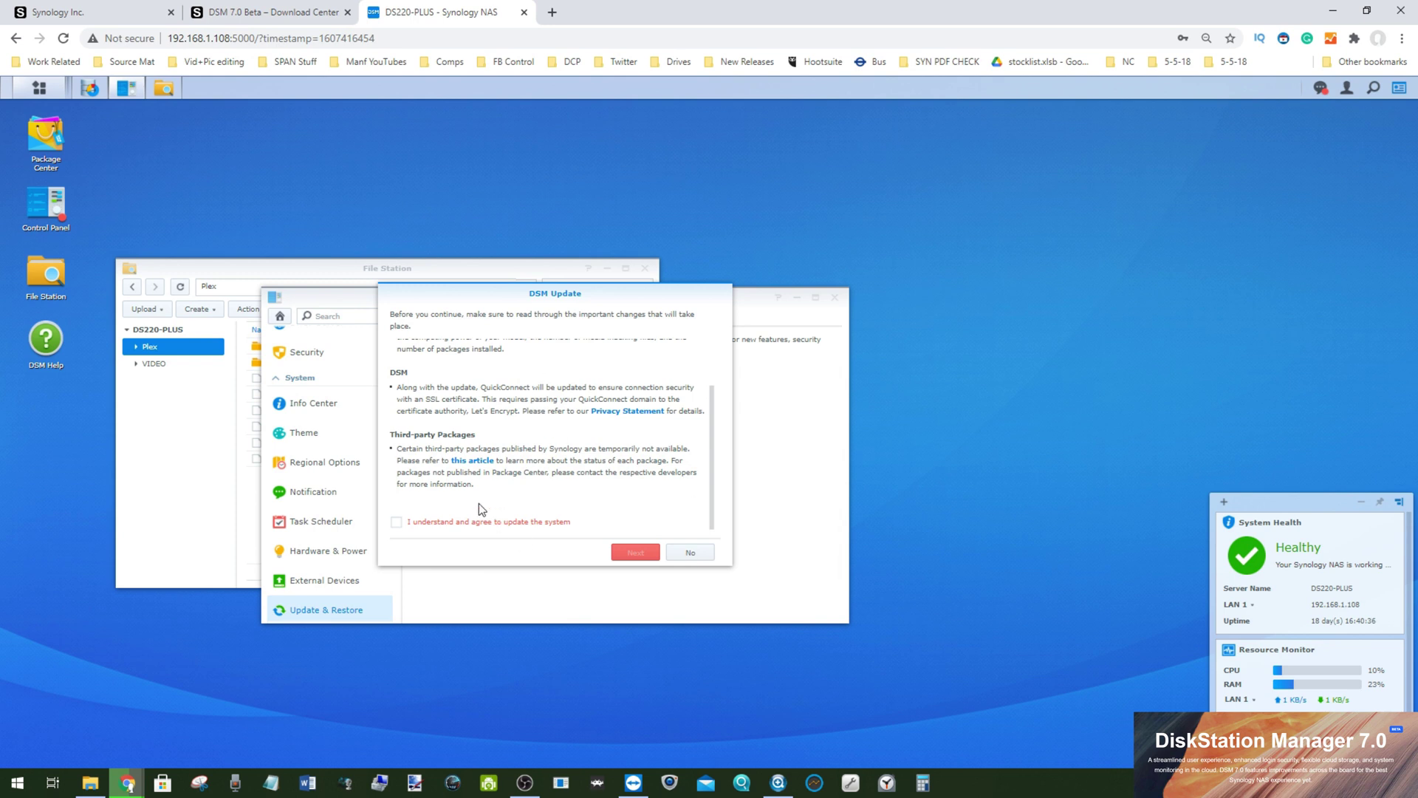
left_click(398, 522)
left_click(633, 552)
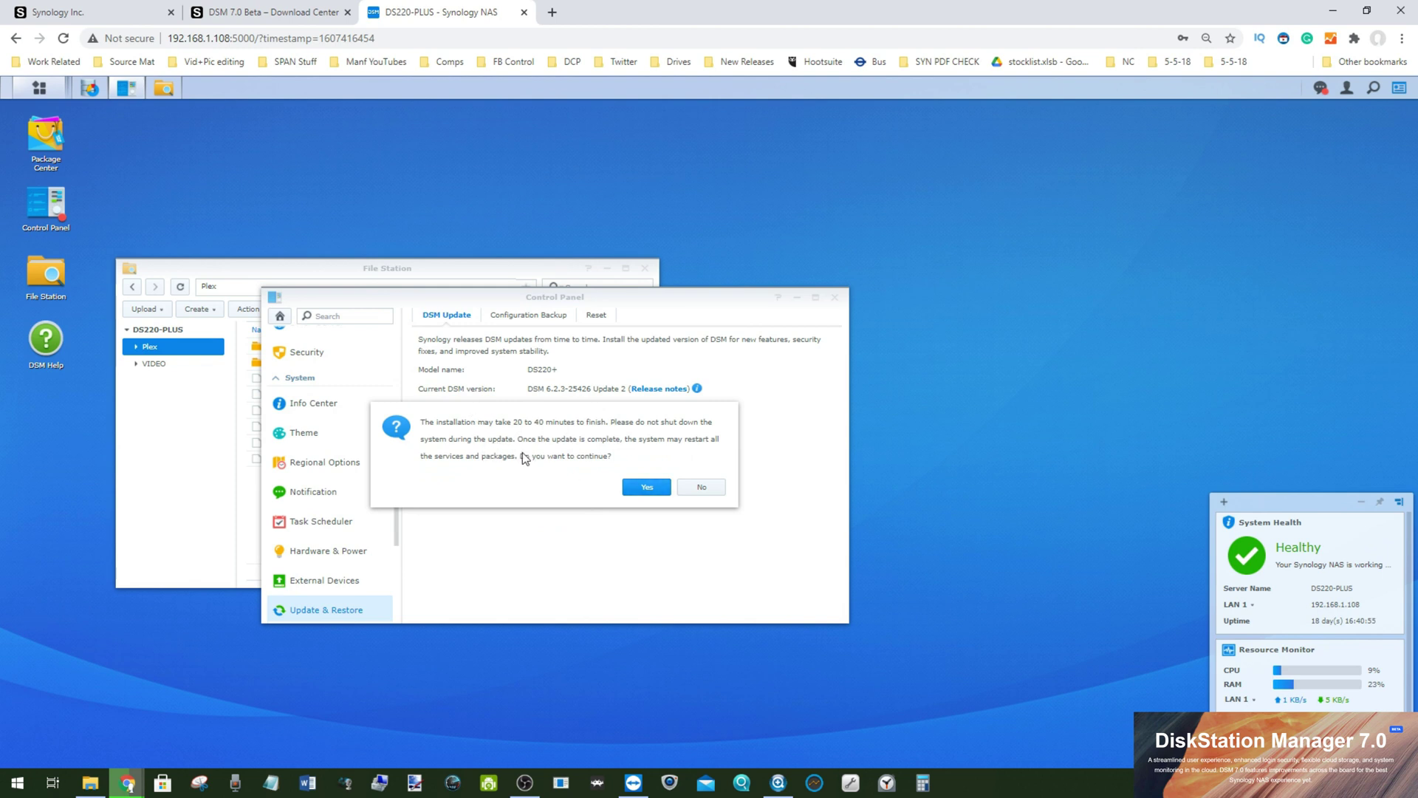
left_click(647, 487)
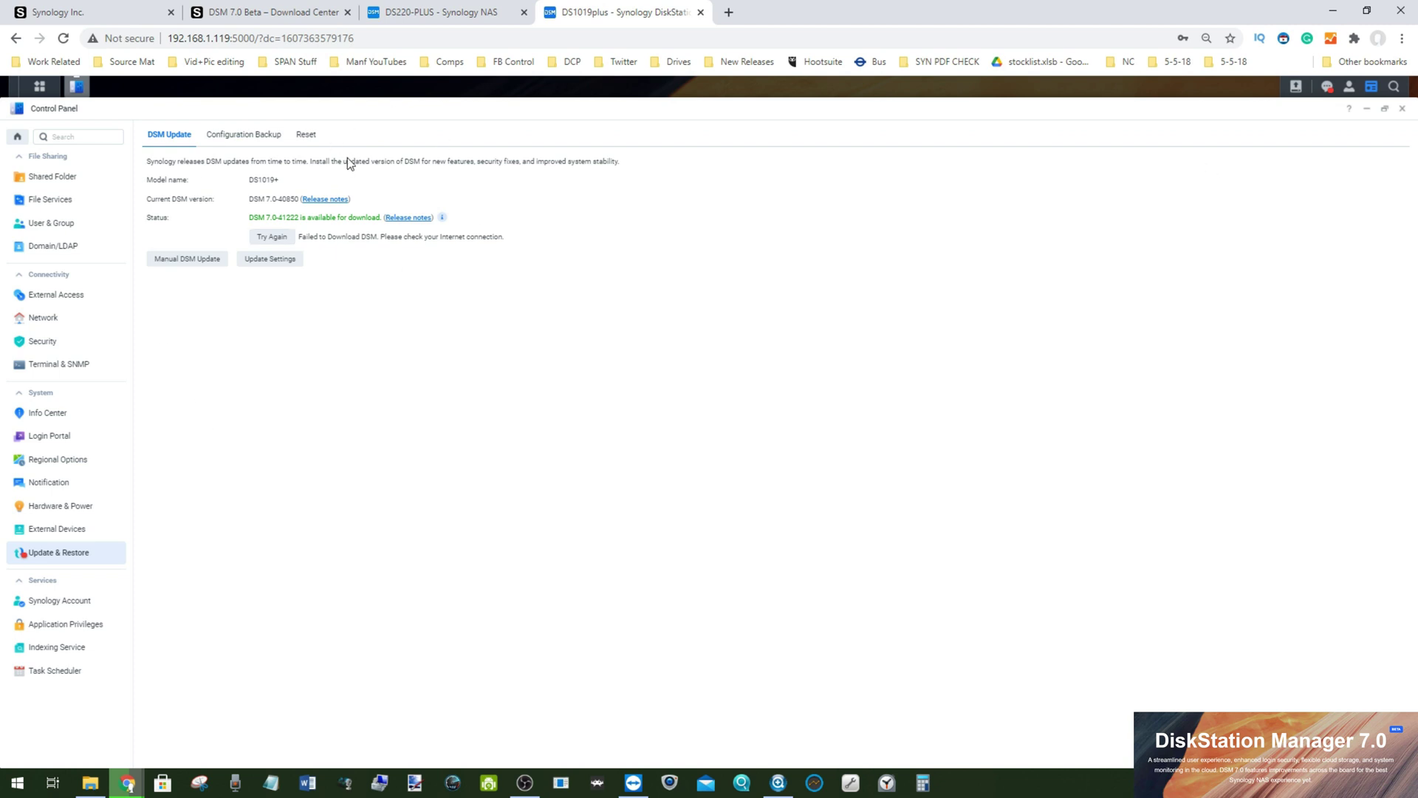
Step: Close Control Panel and sign out of the DS1019plus
left_click(1402, 109)
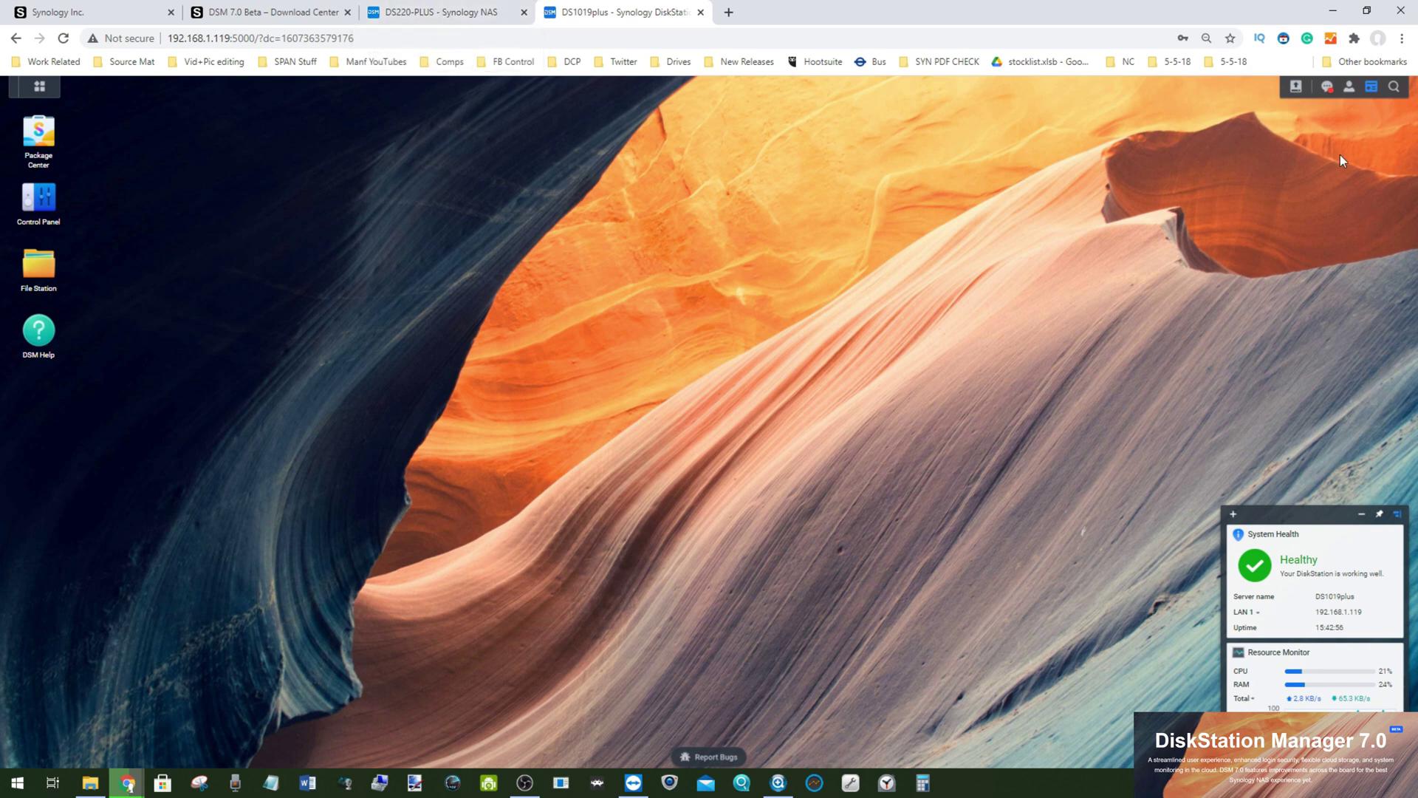
left_click(1349, 86)
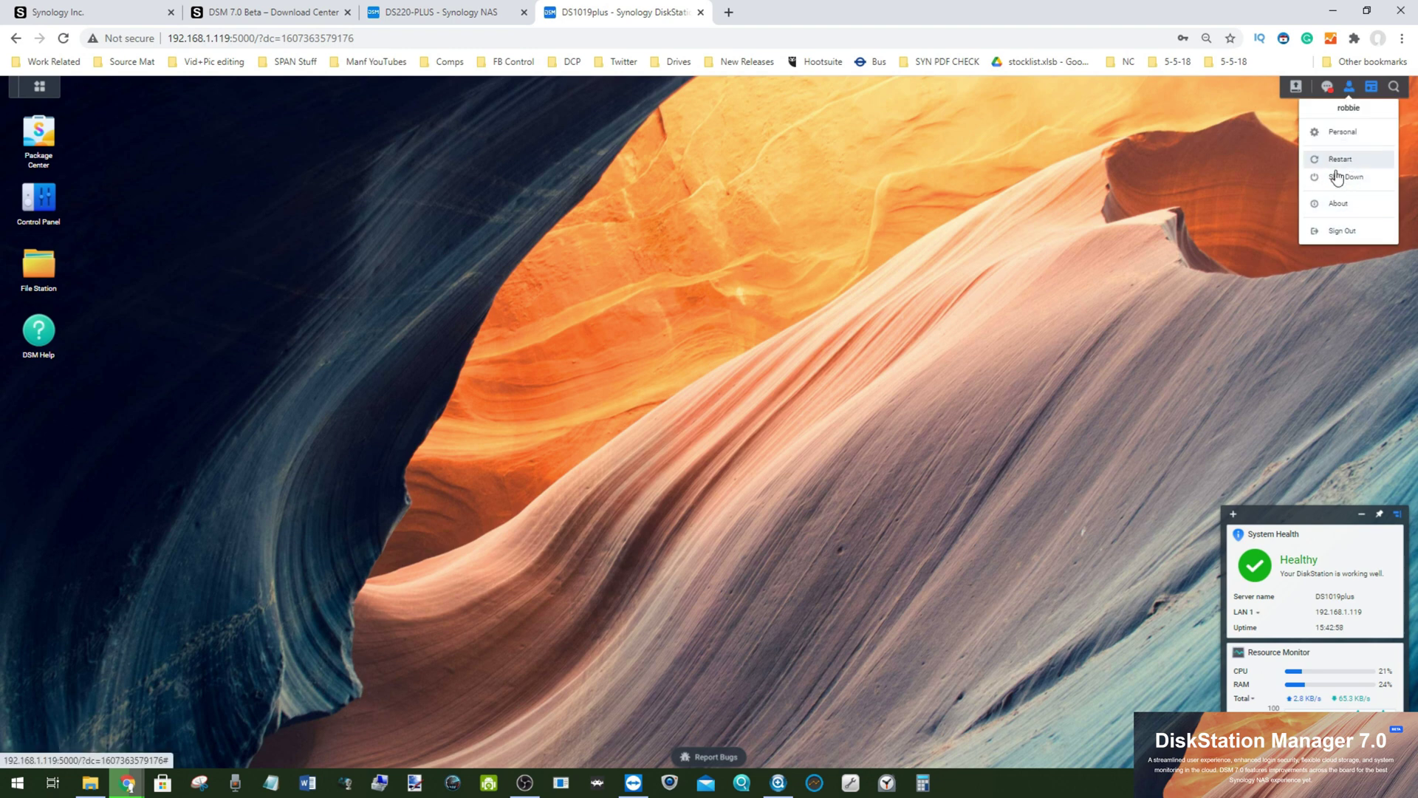
left_click(1343, 230)
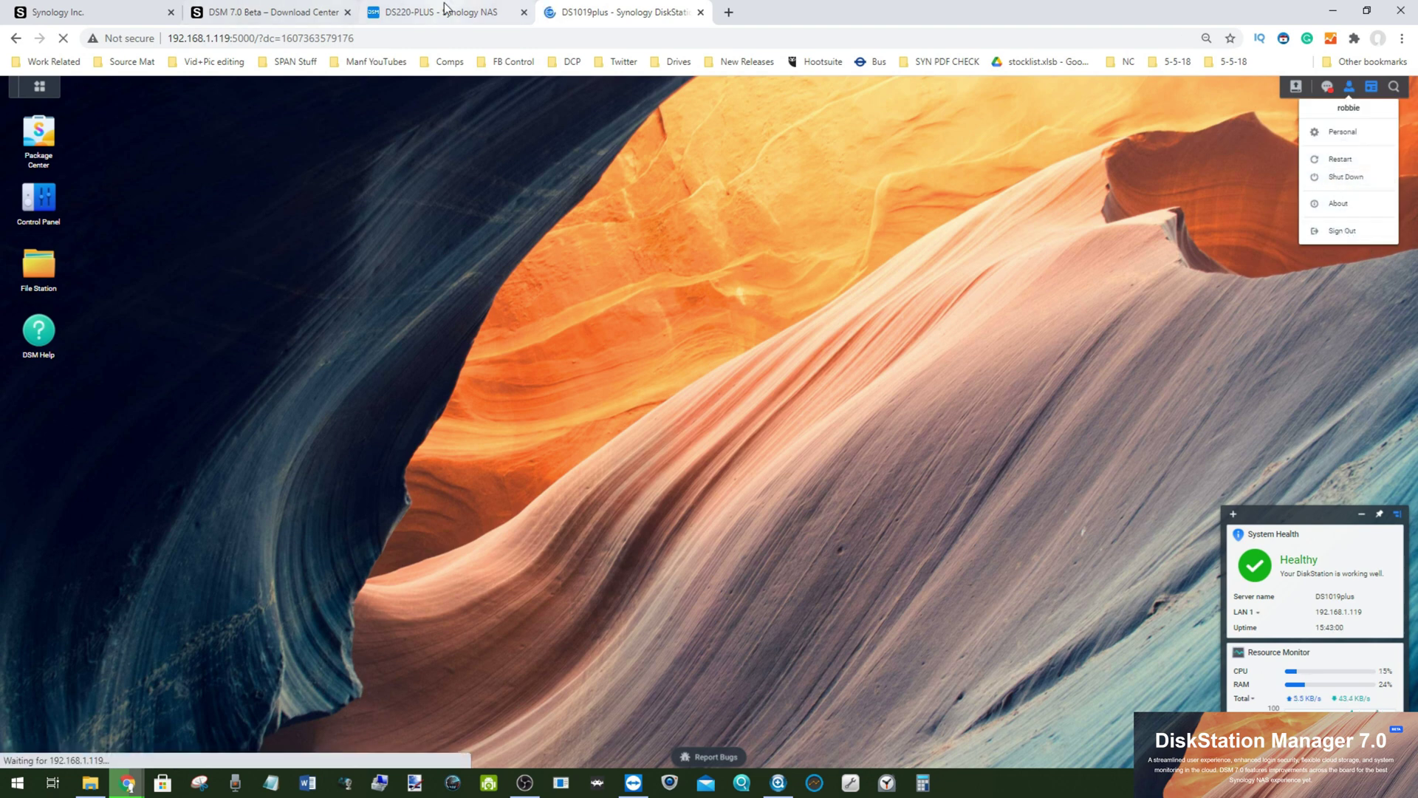
Step: Check on the restarting DS220-PLUS, then return to the DSM 7.0 Beta Download Center
left_click(410, 9)
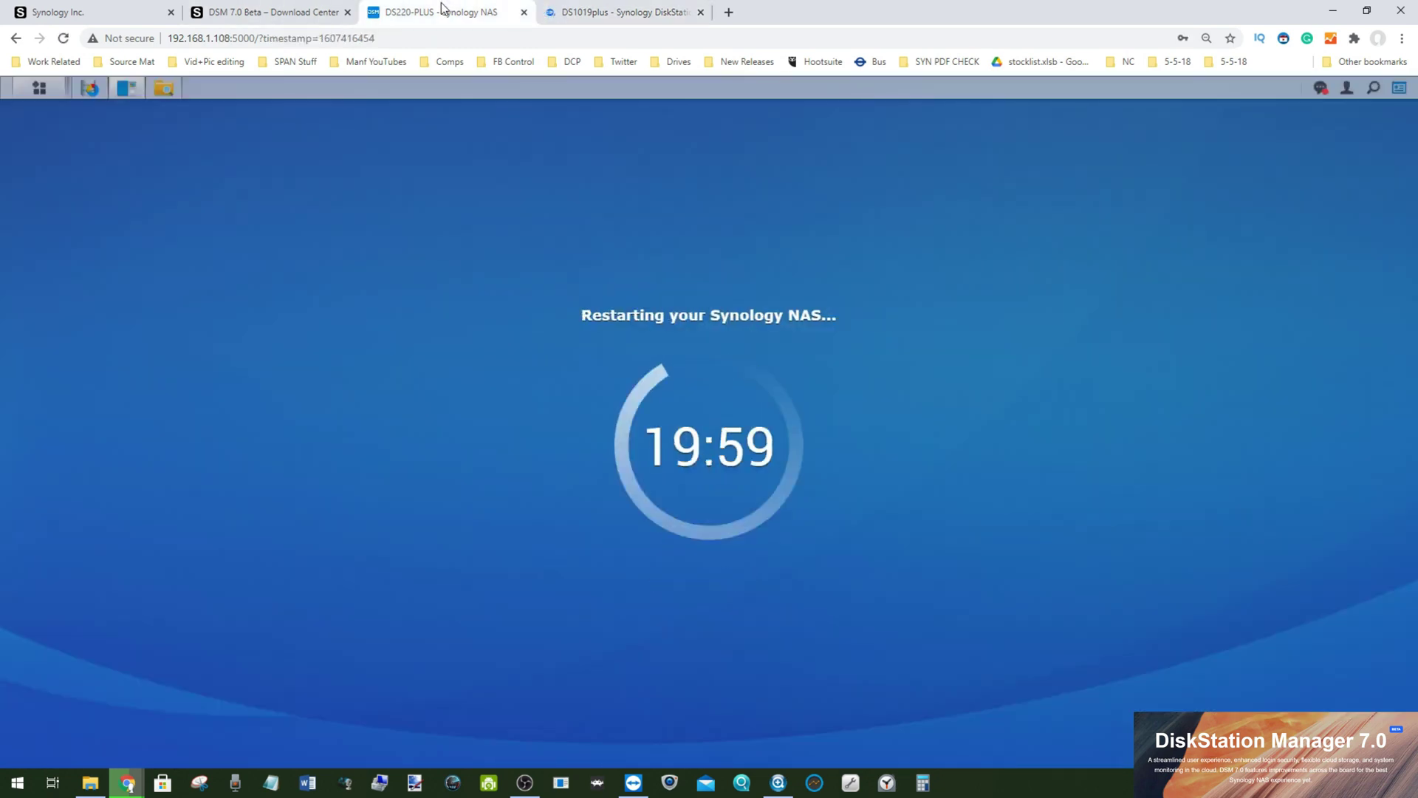
left_click(579, 9)
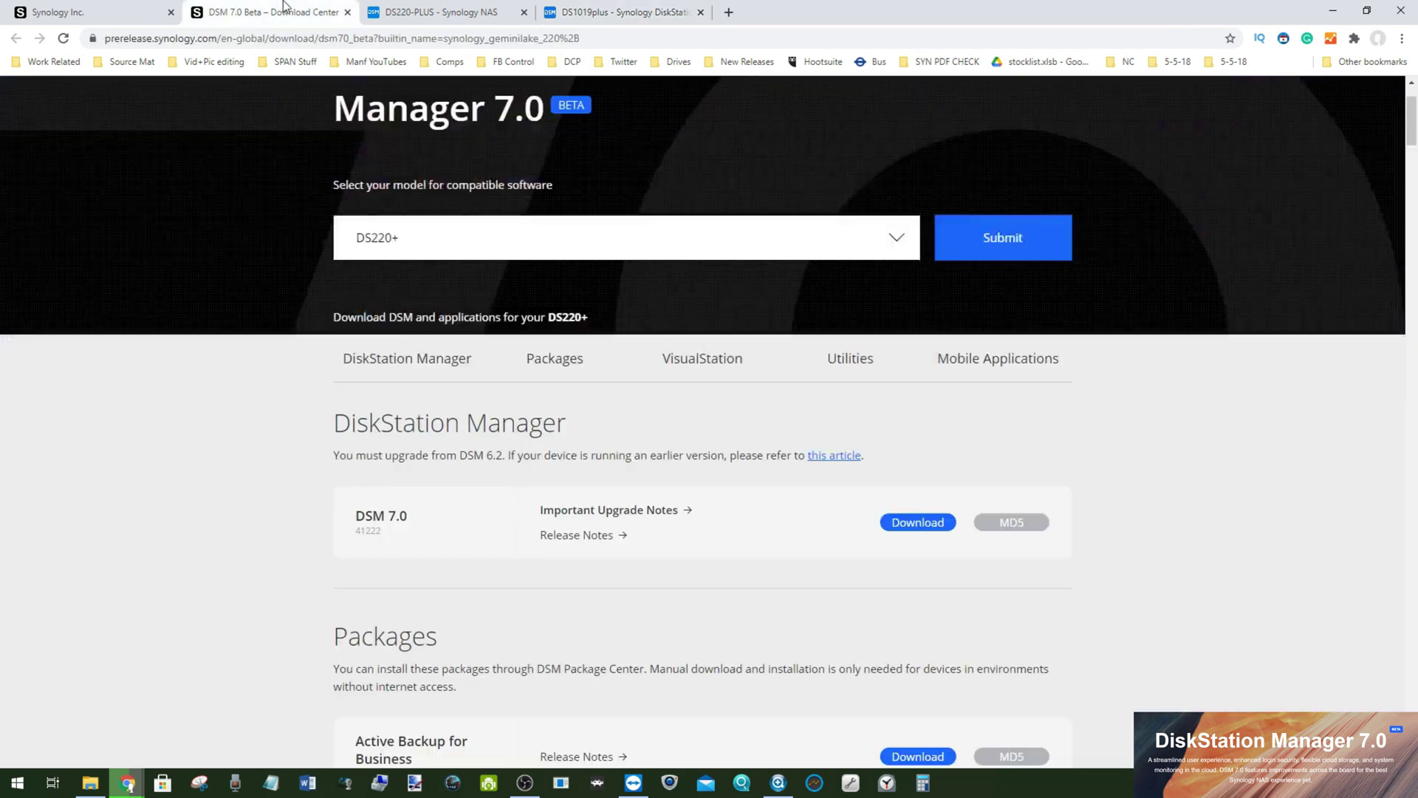
left_click(285, 10)
Step: Browse the DS220+ beta packages, utilities and mobile apps, checking the DS220-PLUS restart in between
left_click(449, 11)
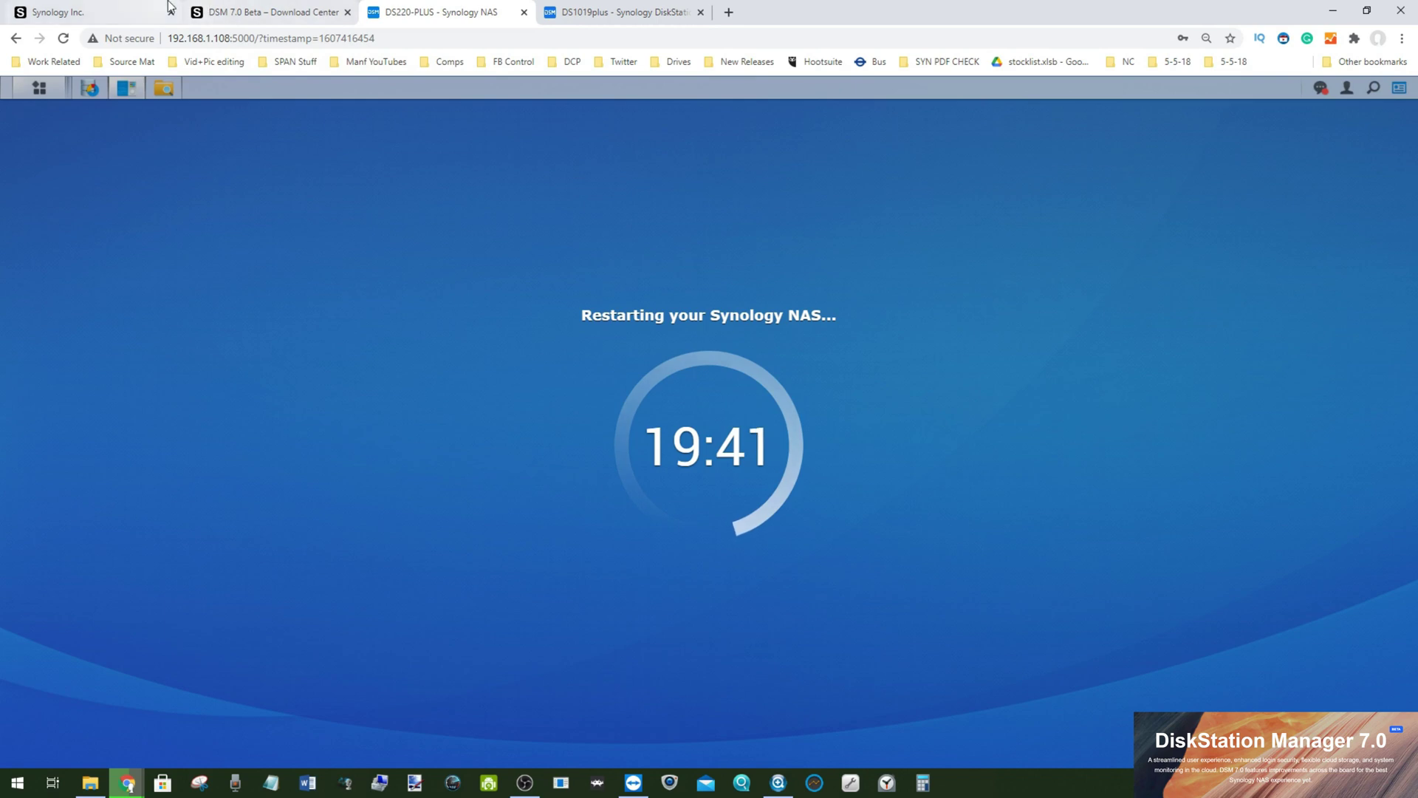
left_click(266, 11)
right_click(1413, 135)
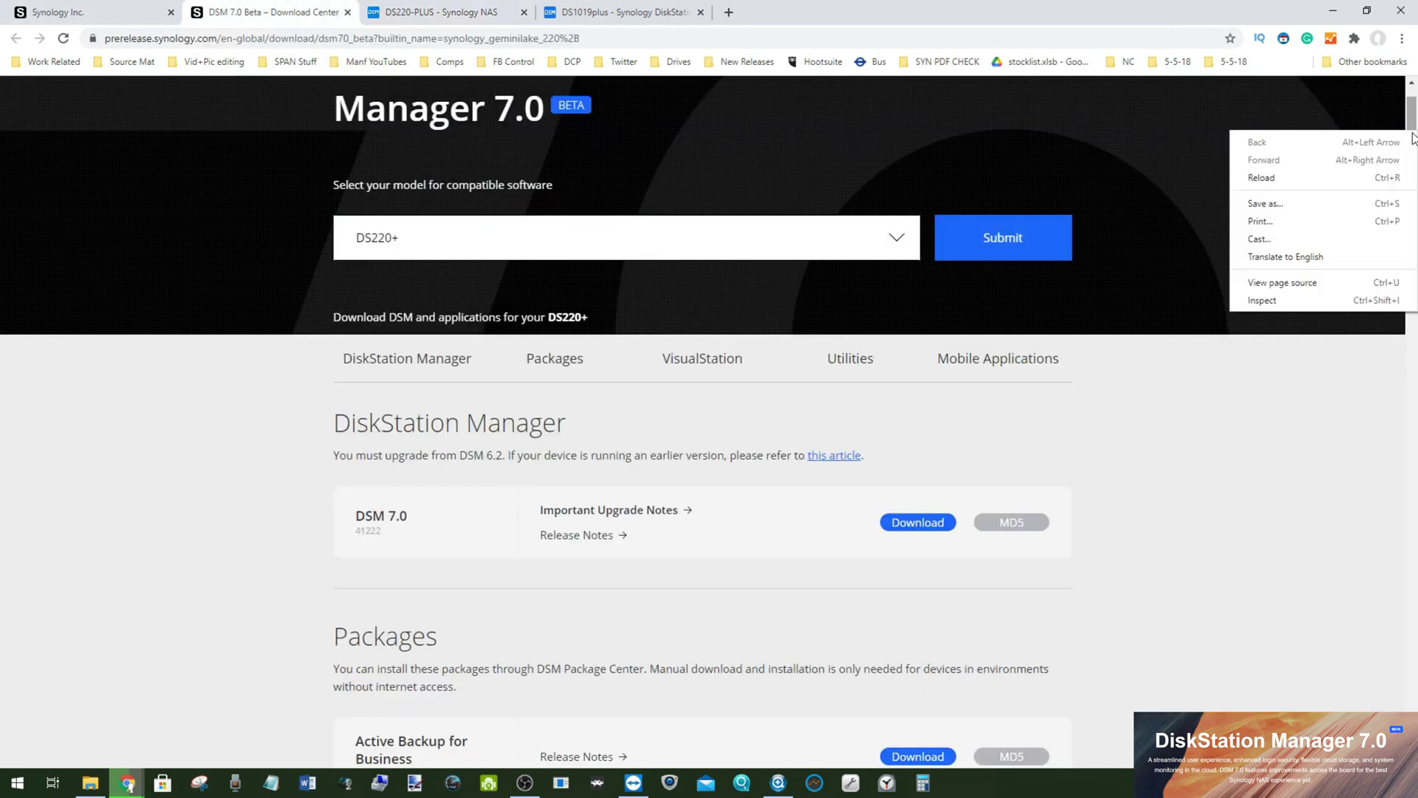
key("Escape")
left_click_drag(1413, 146, 1413, 709)
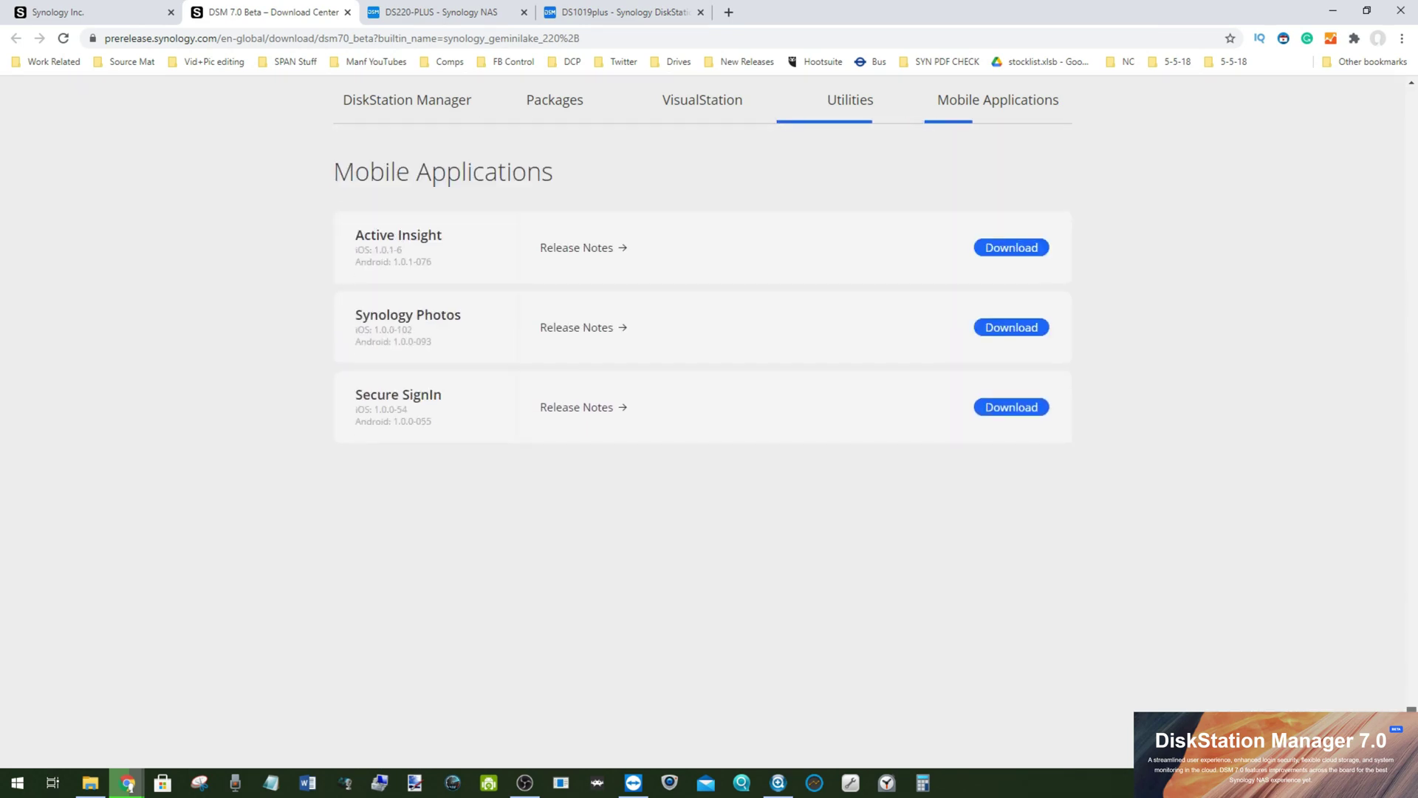
scroll(441, 386, "up", 1)
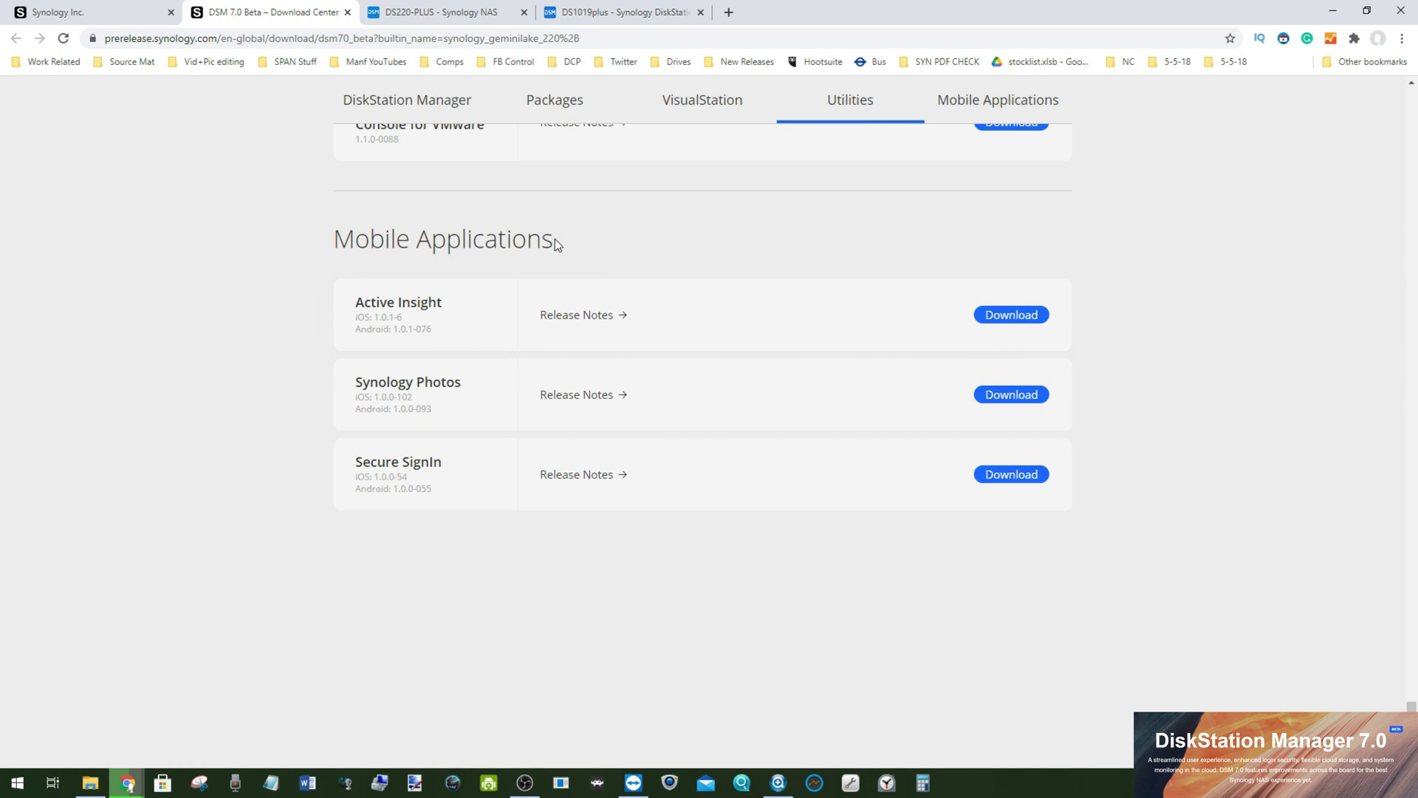
left_click(409, 10)
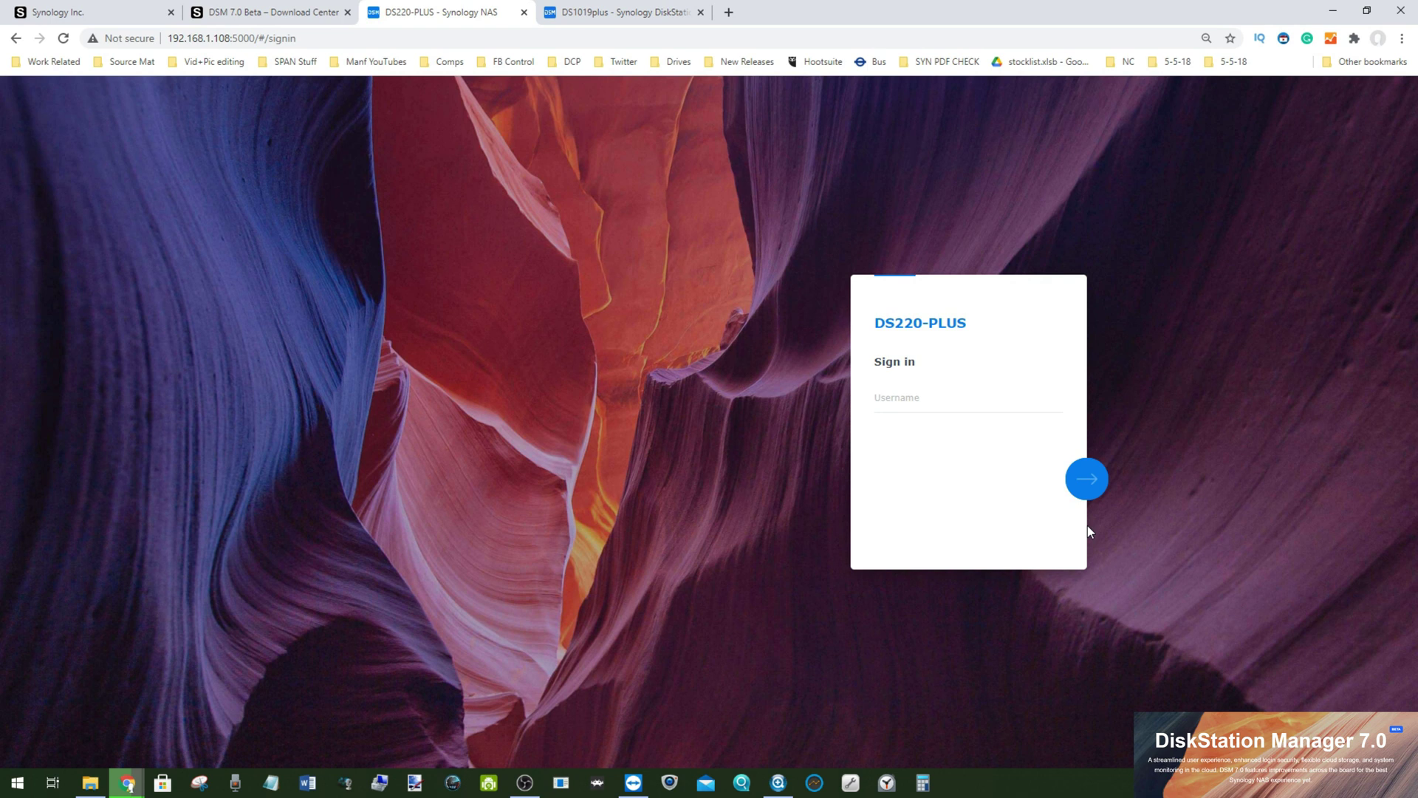
Step: Sign in to the DSM 7.0 DS220-PLUS with the administrator username and password, staying signed in
type("ADMIN")
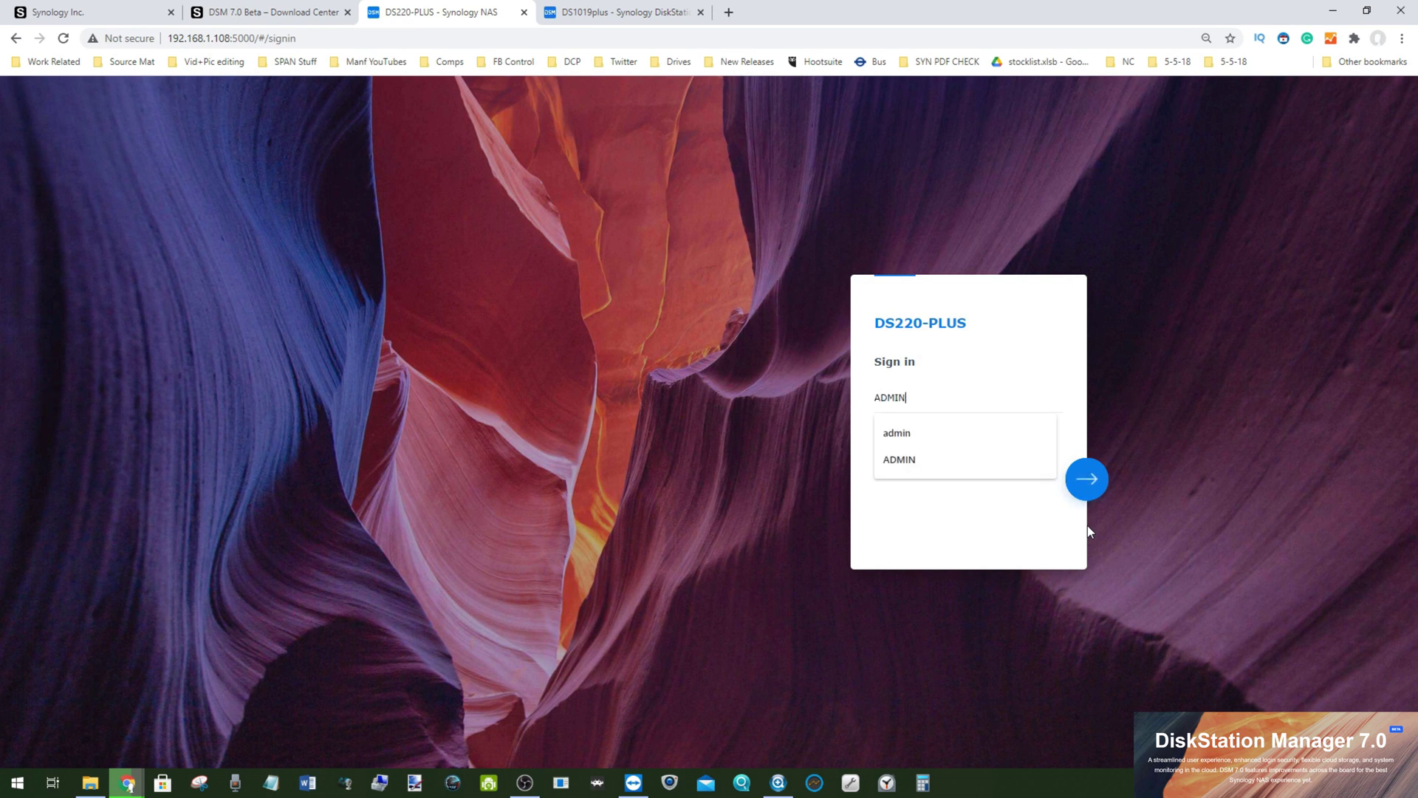
key("Return")
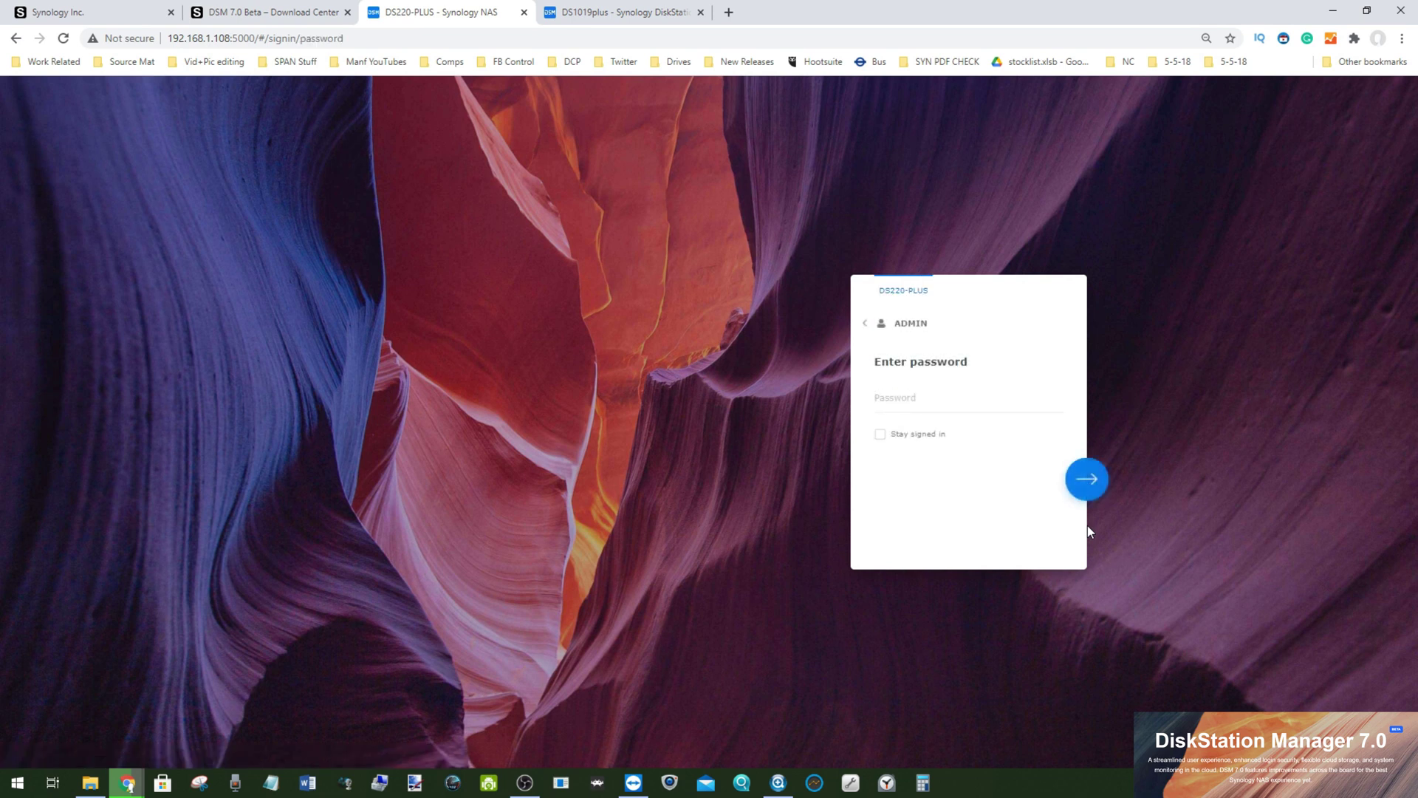
type("********")
left_click(908, 435)
left_click(1083, 483)
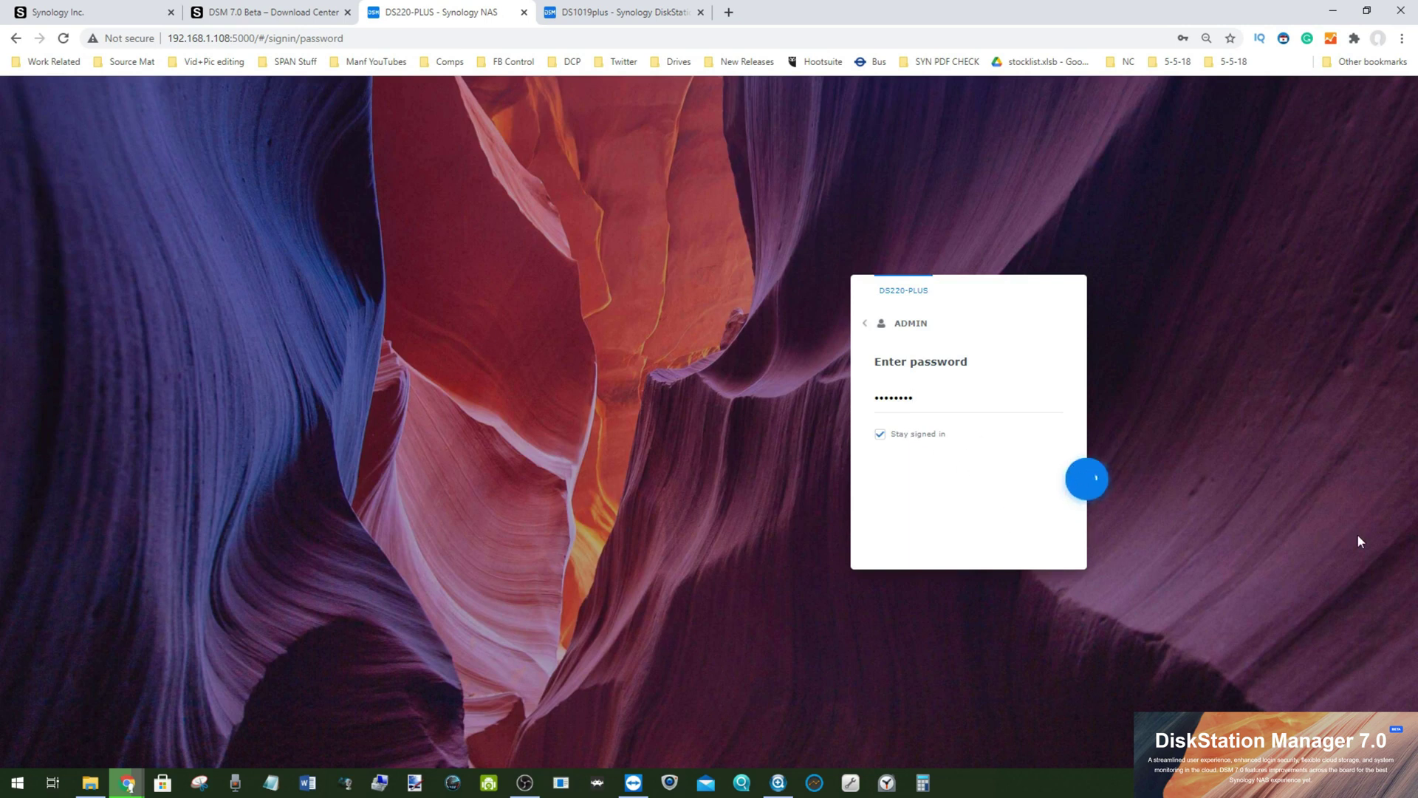